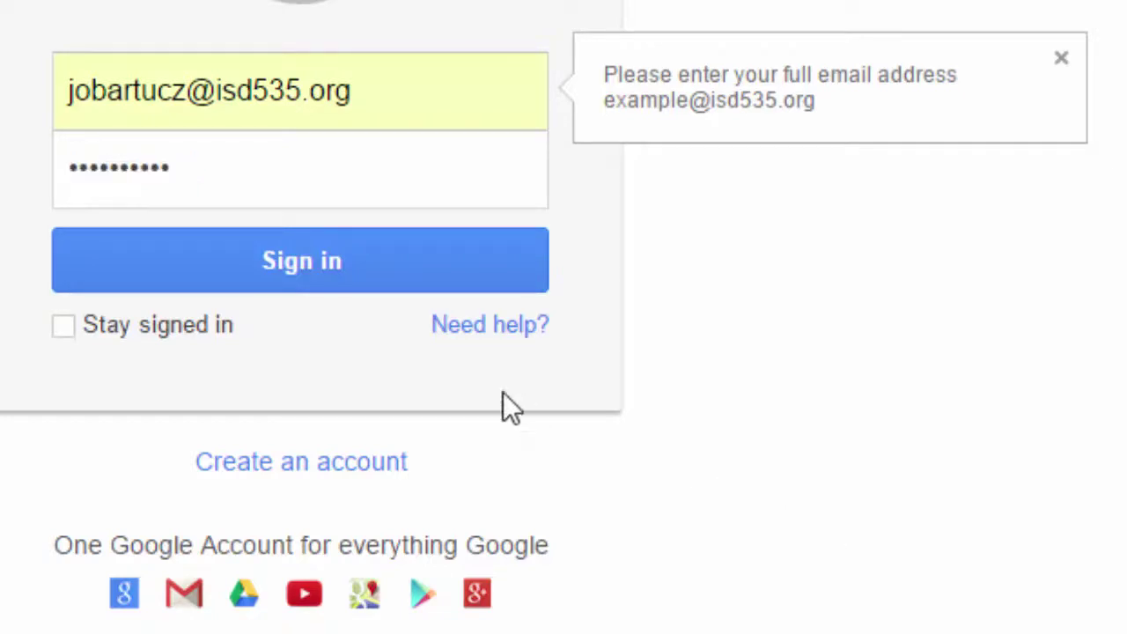
Step: Sign in to the school Google account and open Calendar from the list of Google apps
{"action": "left_click", "coordinate": [367, 270]}
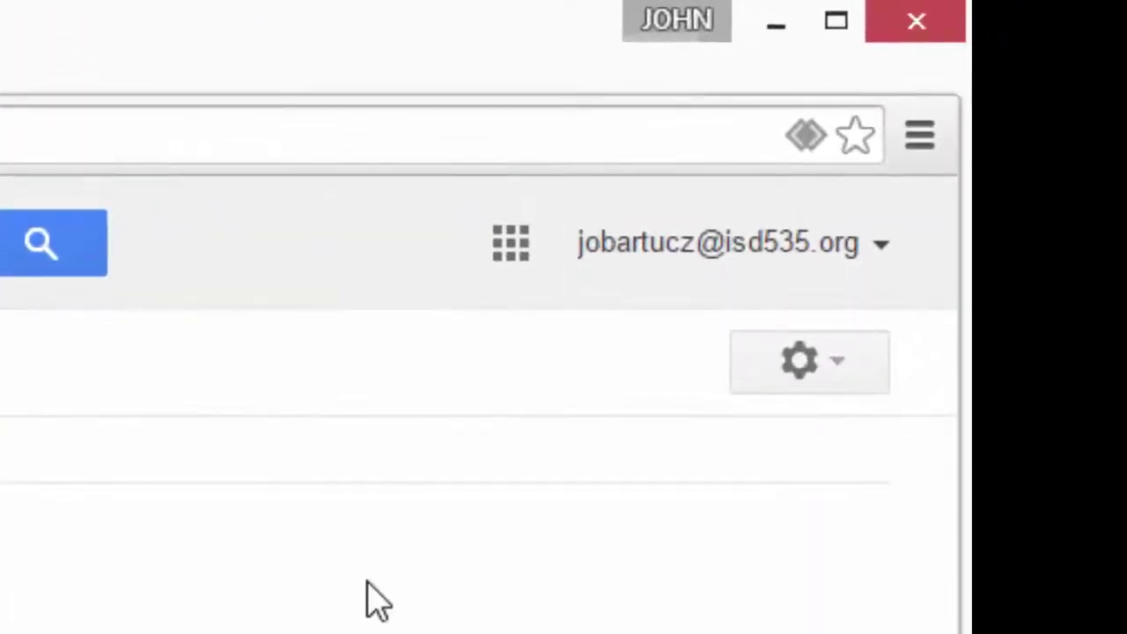
{"action": "left_click", "coordinate": [527, 264]}
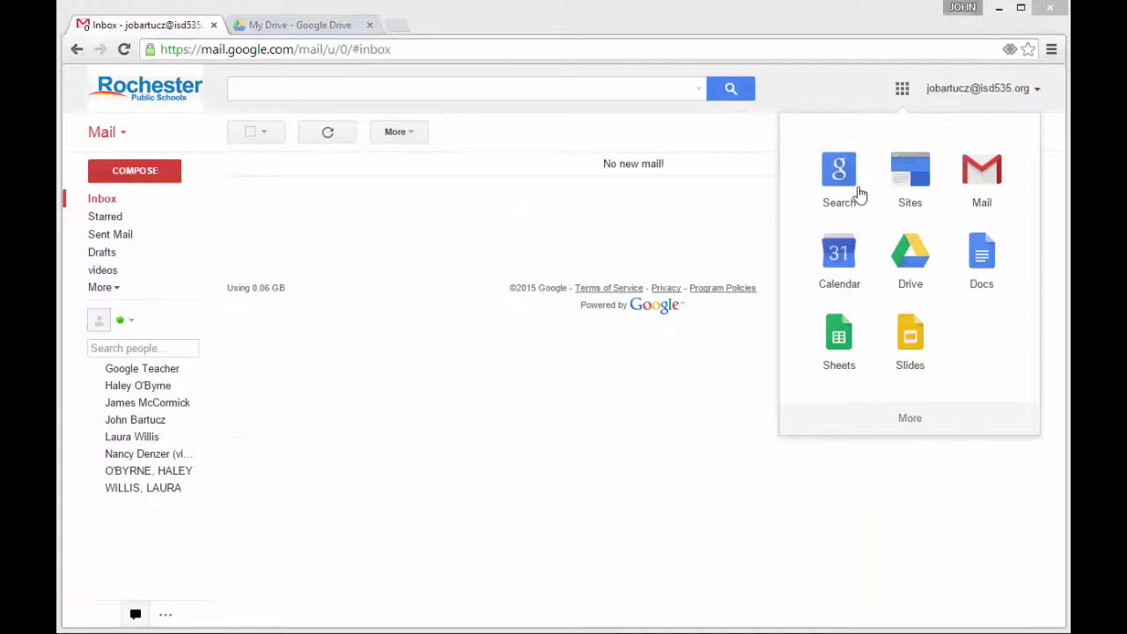
{"action": "left_click", "coordinate": [836, 255]}
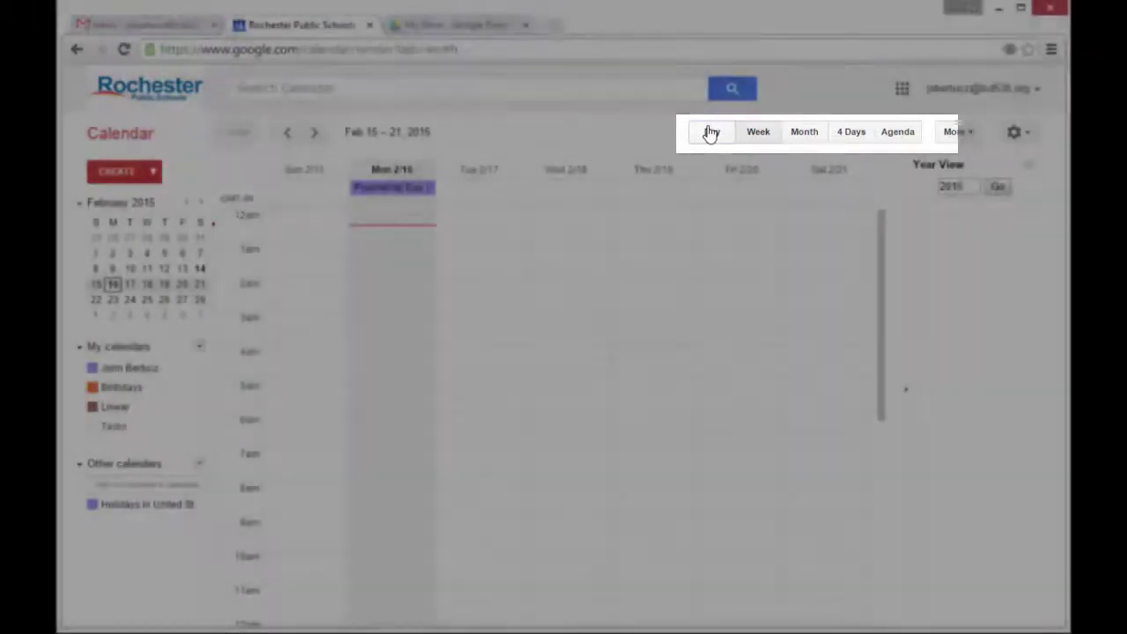
Step: Look through the calendar's Day, Week, Month, 4 Days and Agenda views, and return to the Week view
{"action": "left_click", "coordinate": [710, 132]}
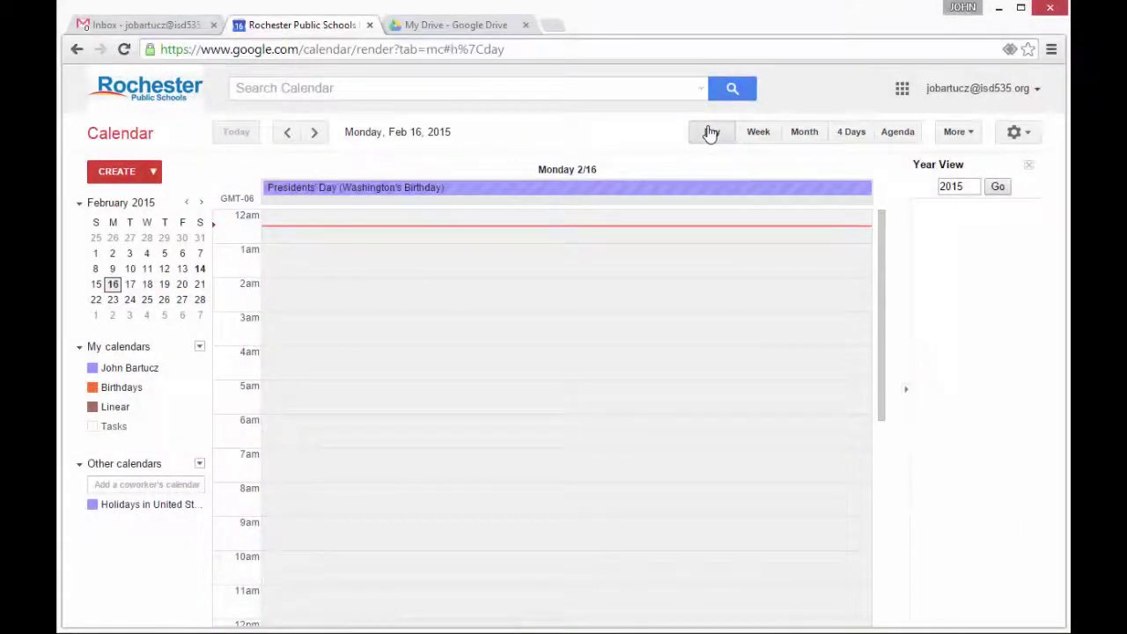
{"action": "left_click", "coordinate": [759, 131]}
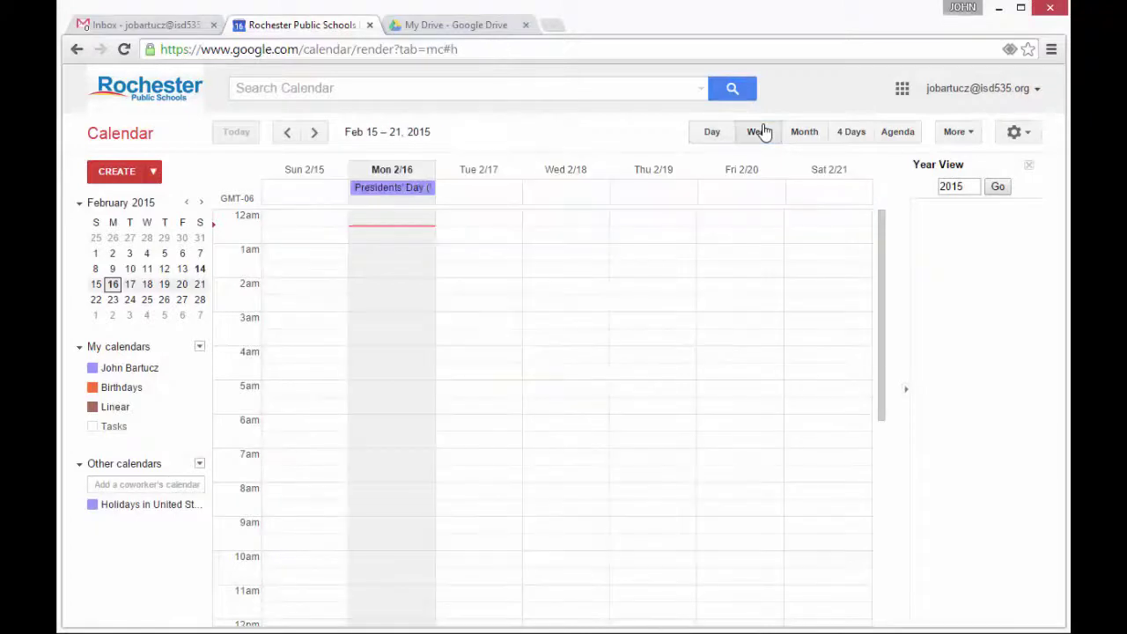
{"action": "left_click", "coordinate": [809, 131]}
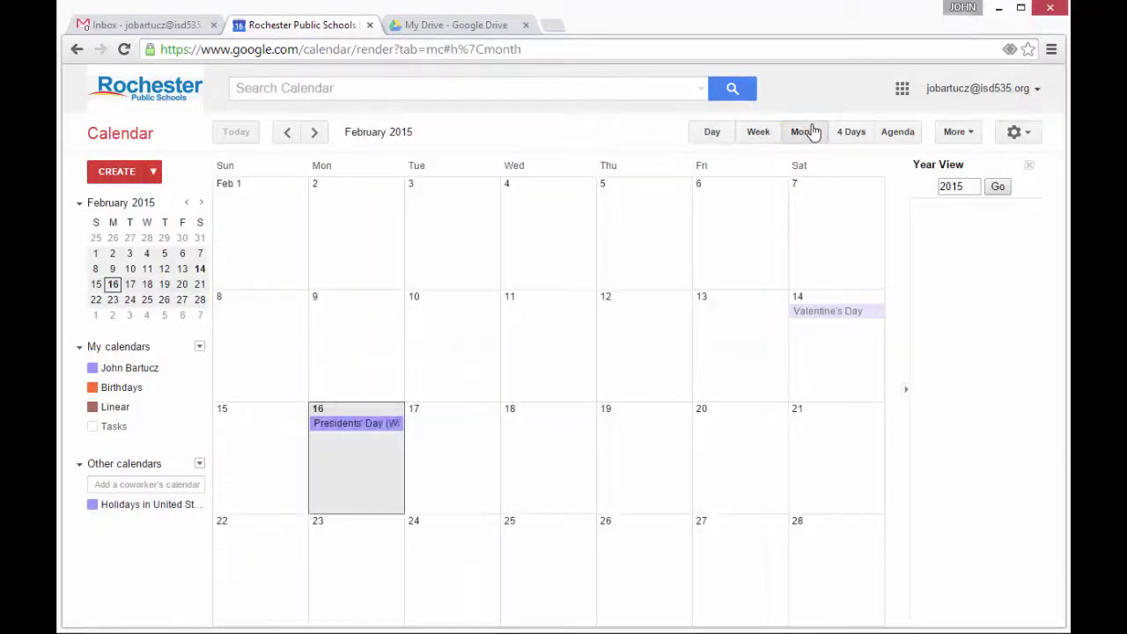
{"action": "left_click", "coordinate": [839, 133]}
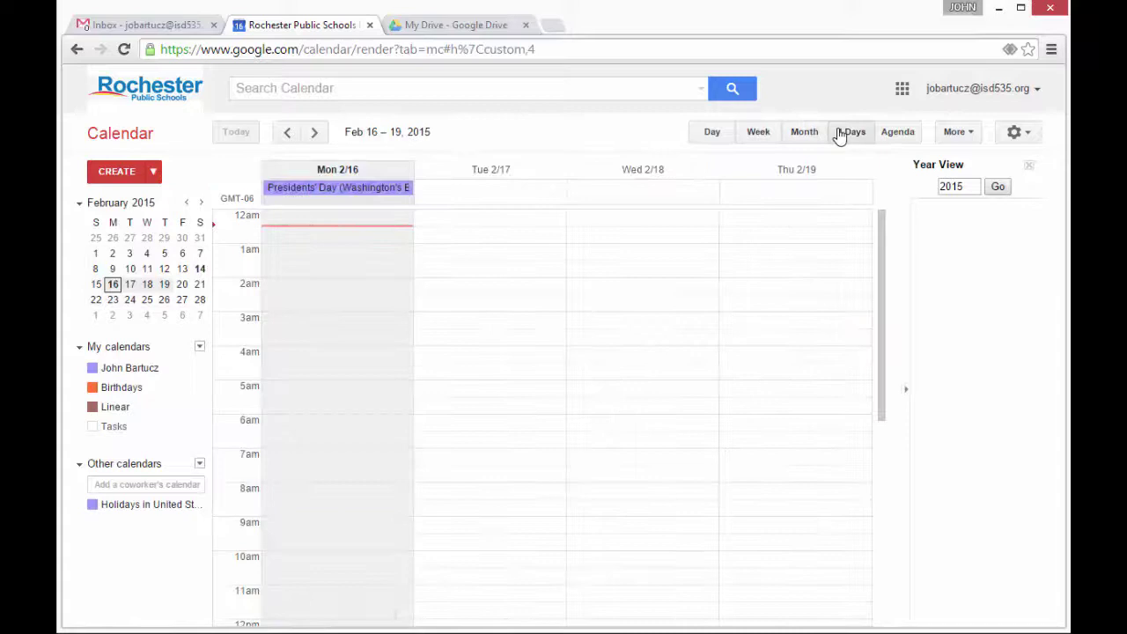
{"action": "left_click", "coordinate": [890, 136]}
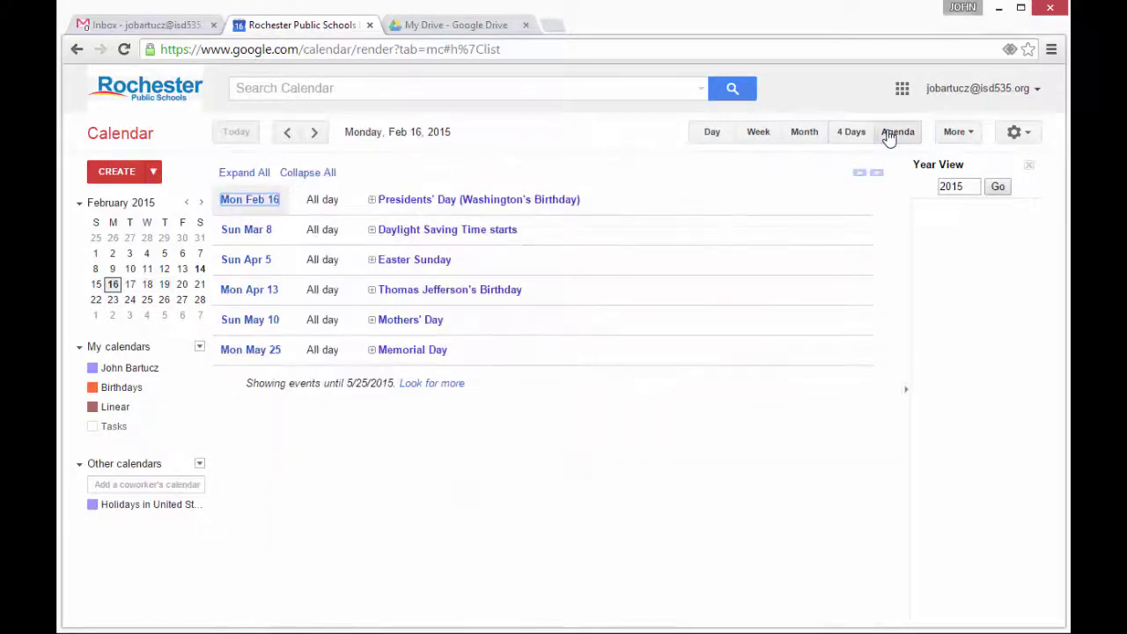
{"action": "left_click", "coordinate": [757, 136]}
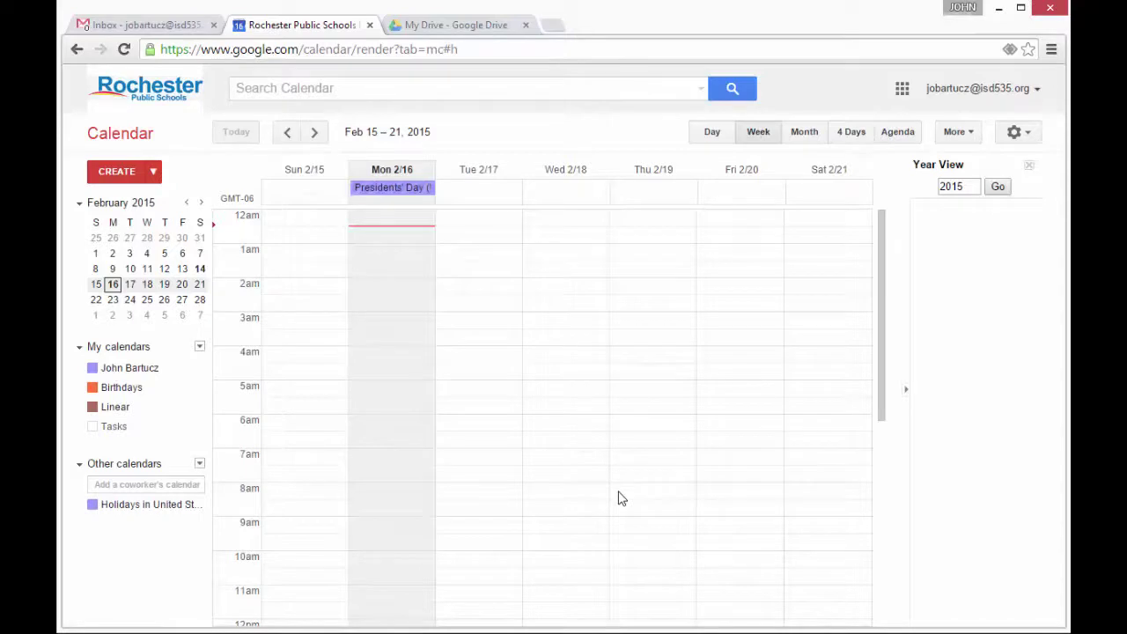
Step: Create an event called "appointement" on Thursday, February 19, from 8am to 9am
{"action": "left_click", "coordinate": [622, 498]}
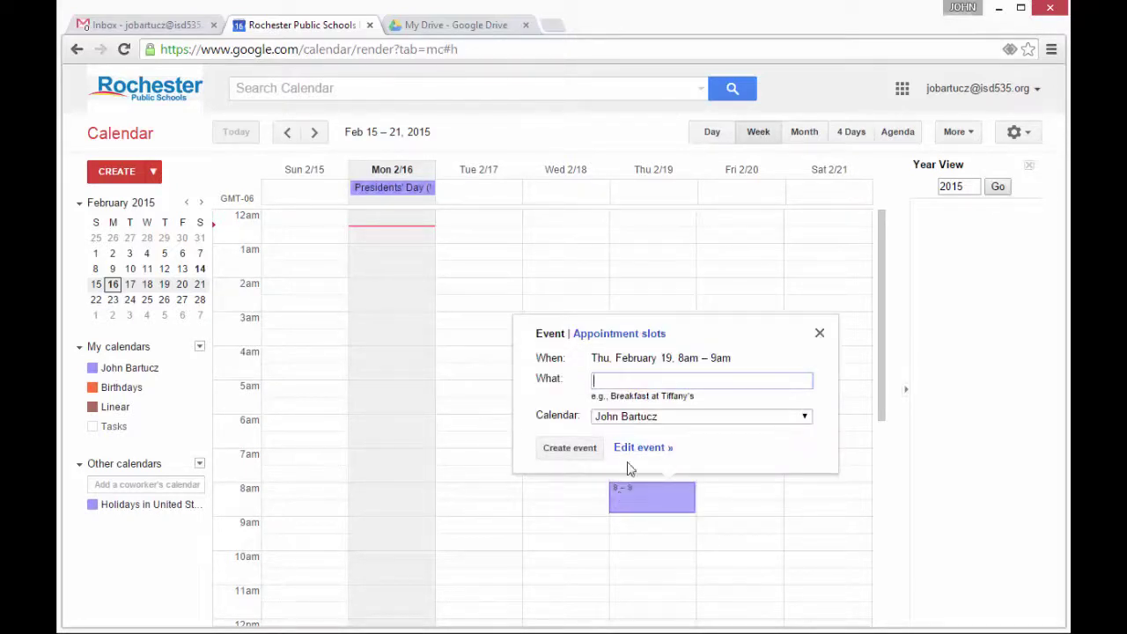
{"action": "type", "text": "appointement"}
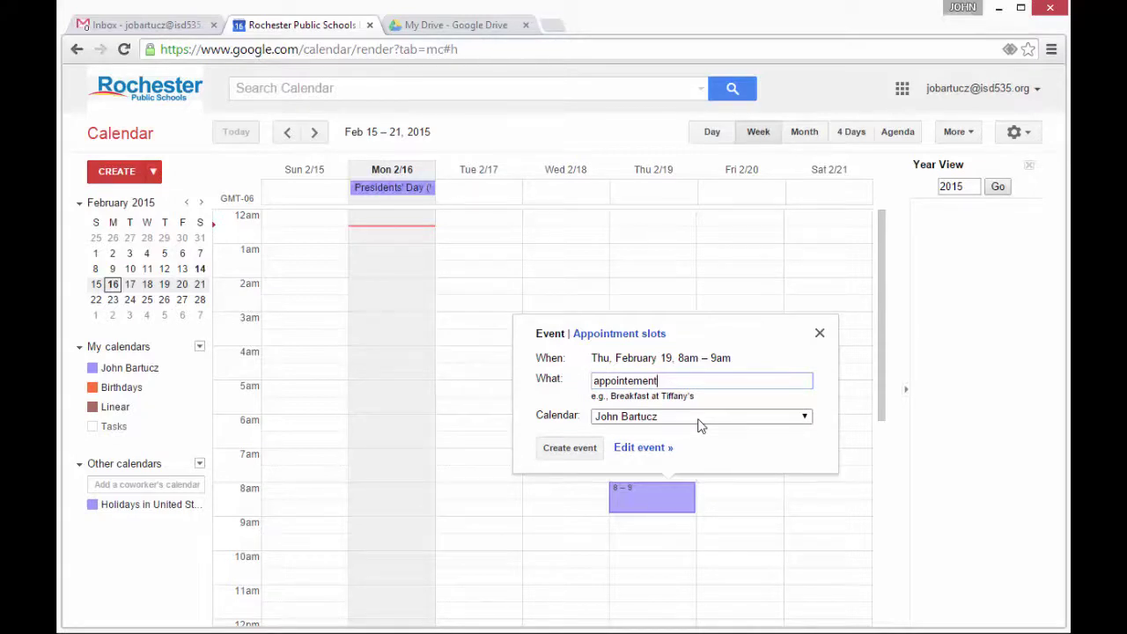
{"action": "left_click", "coordinate": [569, 448]}
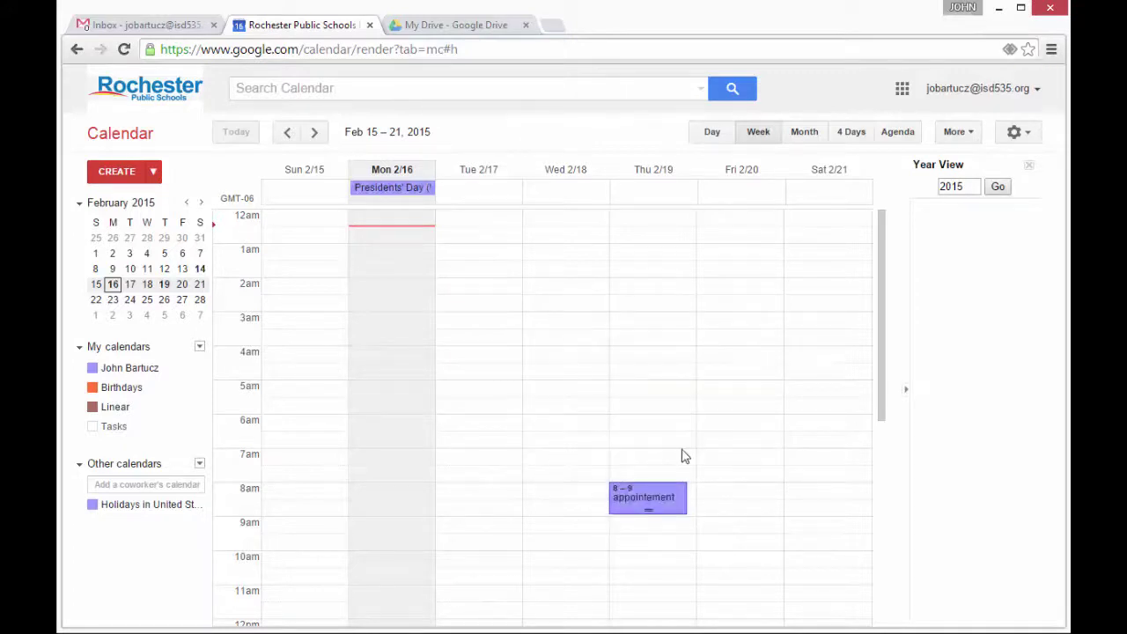
Step: Open the Thursday "appointement" event for detailed editing and try its All day option, leaving it off
{"action": "left_click", "coordinate": [727, 493]}
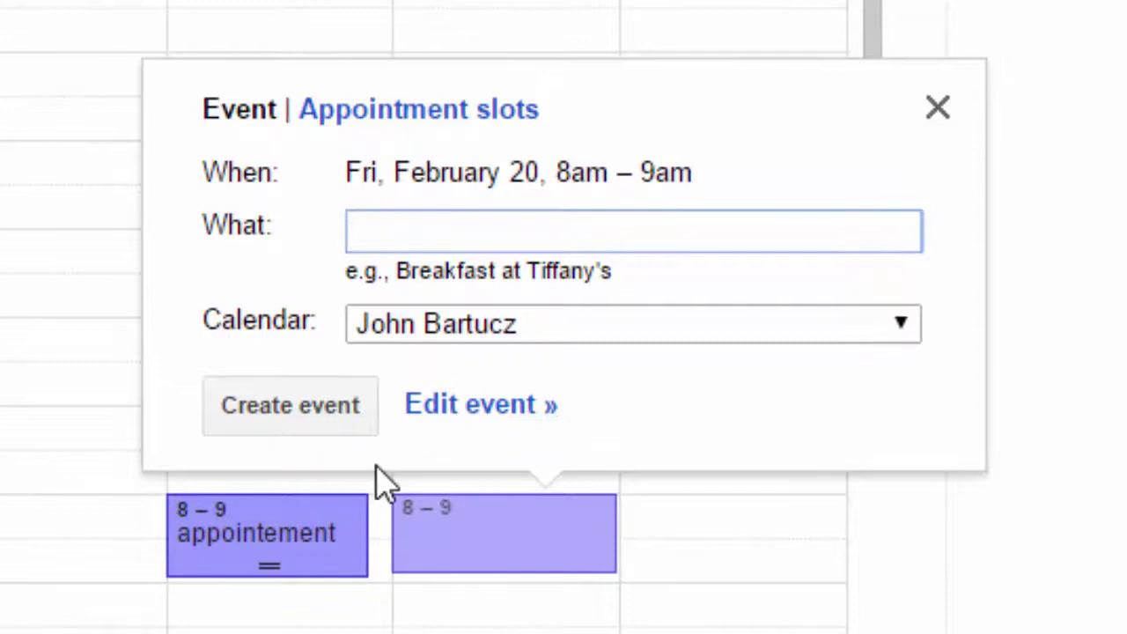
{"action": "left_click", "coordinate": [287, 538]}
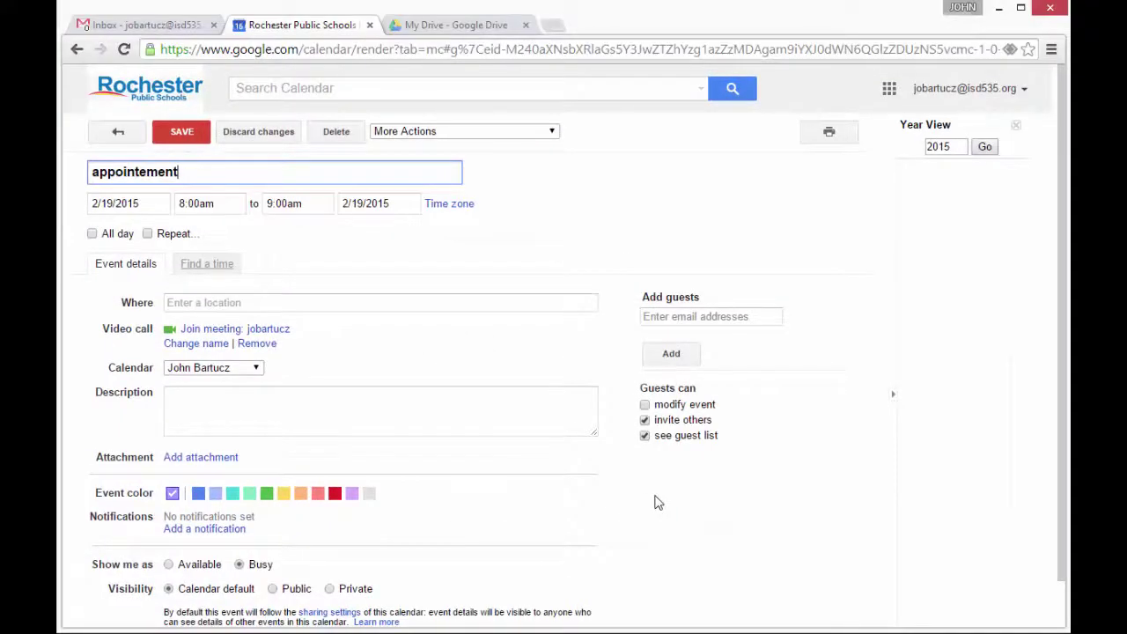
{"action": "left_click", "coordinate": [93, 234]}
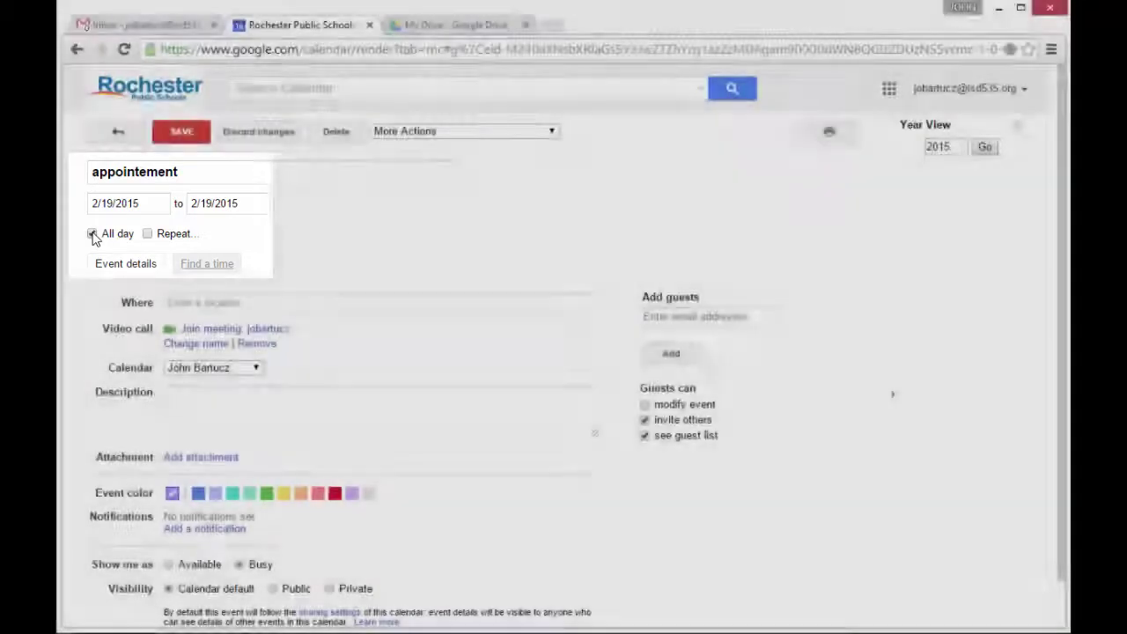
{"action": "left_click", "coordinate": [93, 234]}
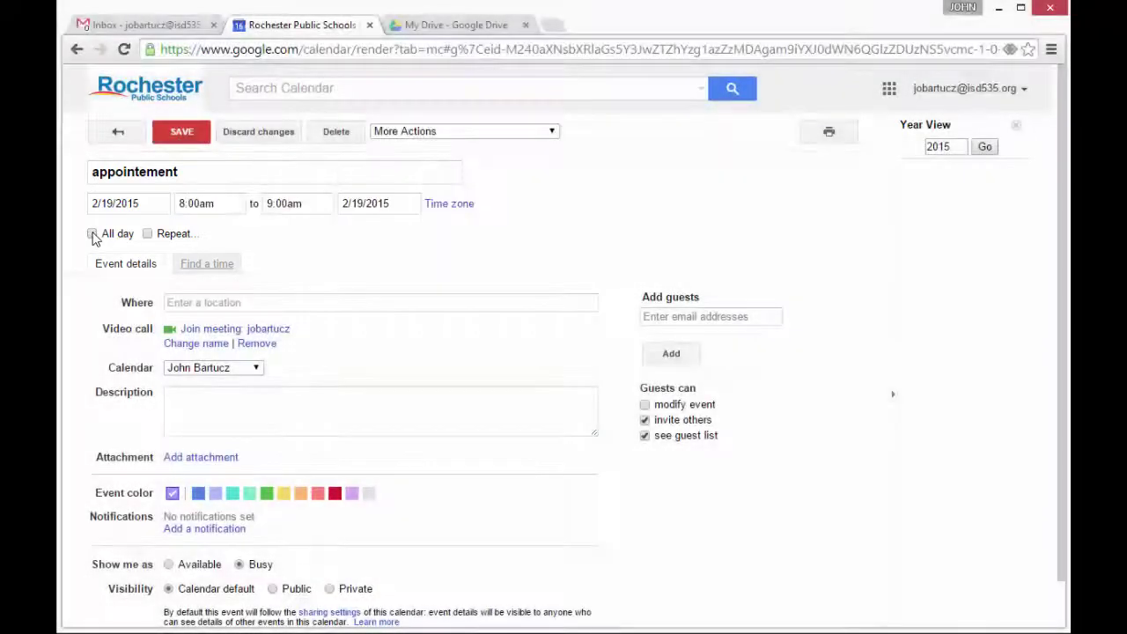
Step: Set the event to repeat every week on Thursday, starting 2/19/2015 and never ending
{"action": "left_click", "coordinate": [147, 234]}
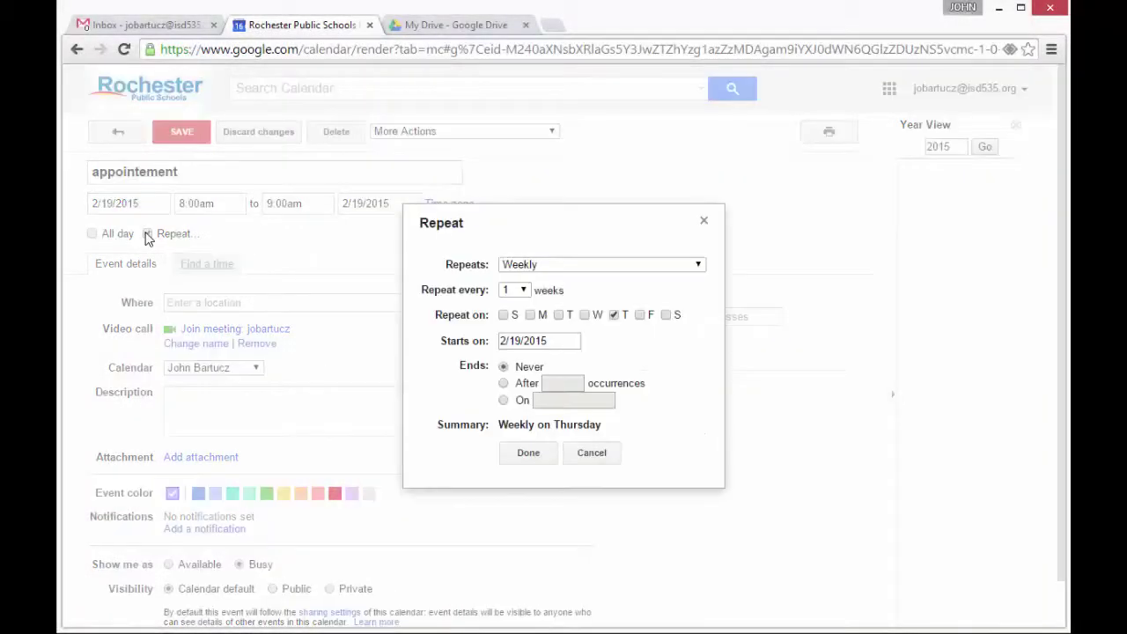
{"action": "left_click", "coordinate": [526, 269]}
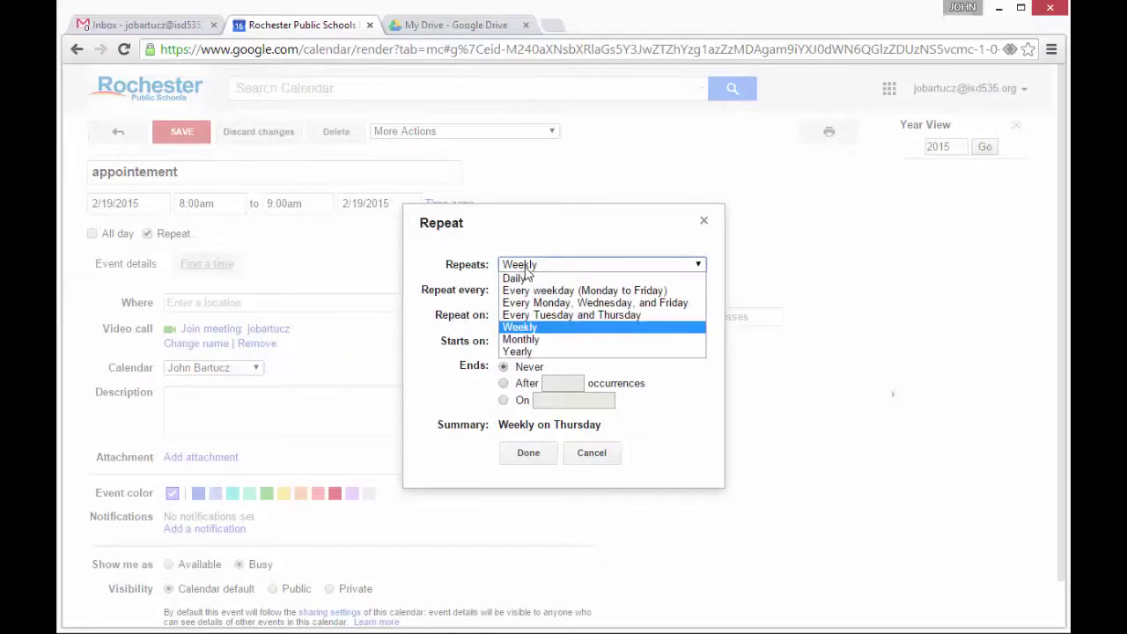
{"action": "left_click", "coordinate": [474, 268]}
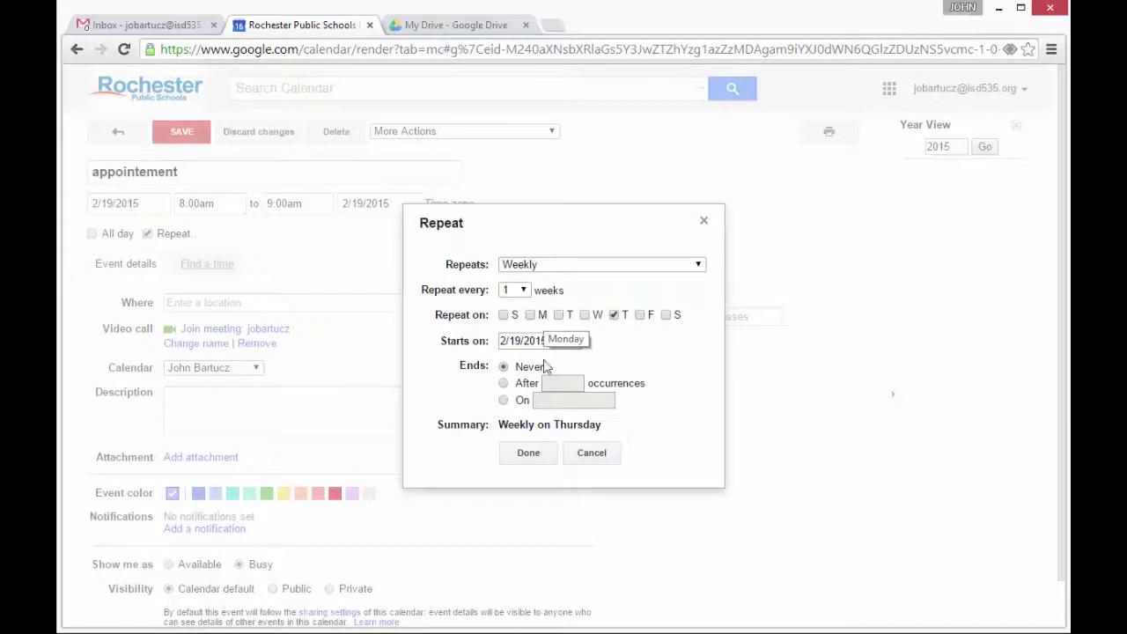
{"action": "left_click", "coordinate": [525, 458]}
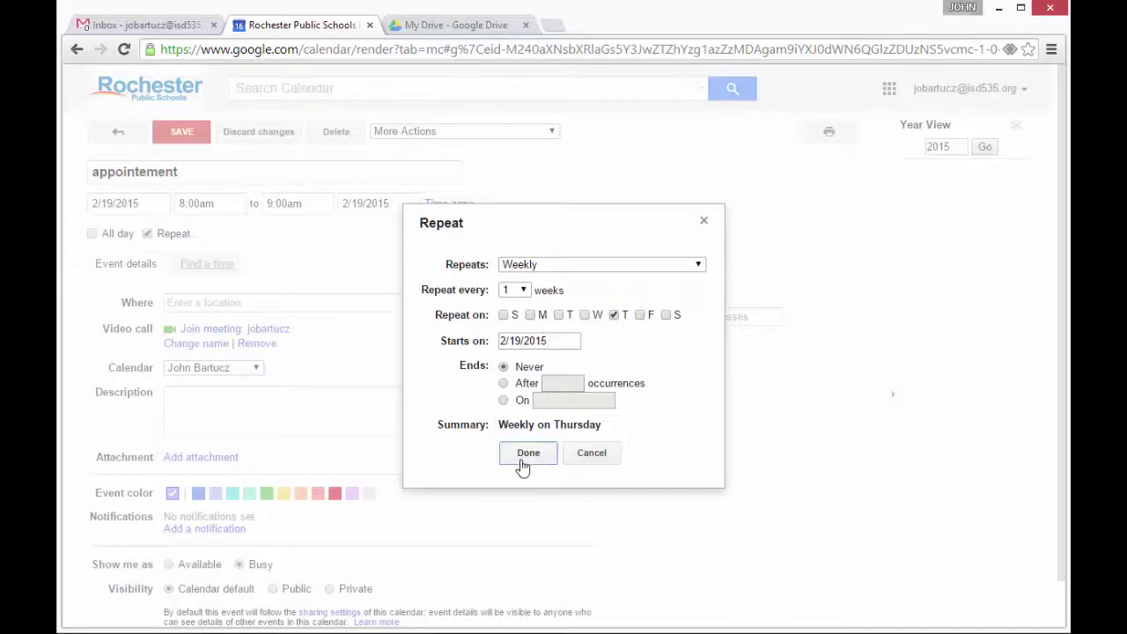
Step: Set the event's location to the suggested Willow Creek Middle School in Rochester
{"action": "left_click", "coordinate": [301, 305]}
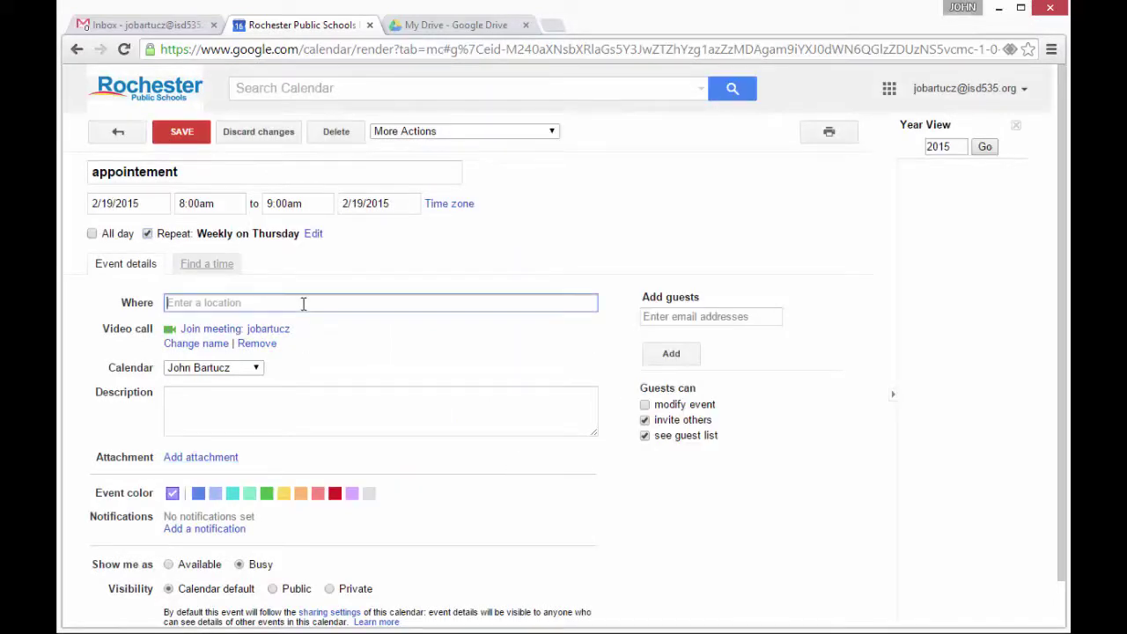
{"action": "type", "text": "Willow Creek"}
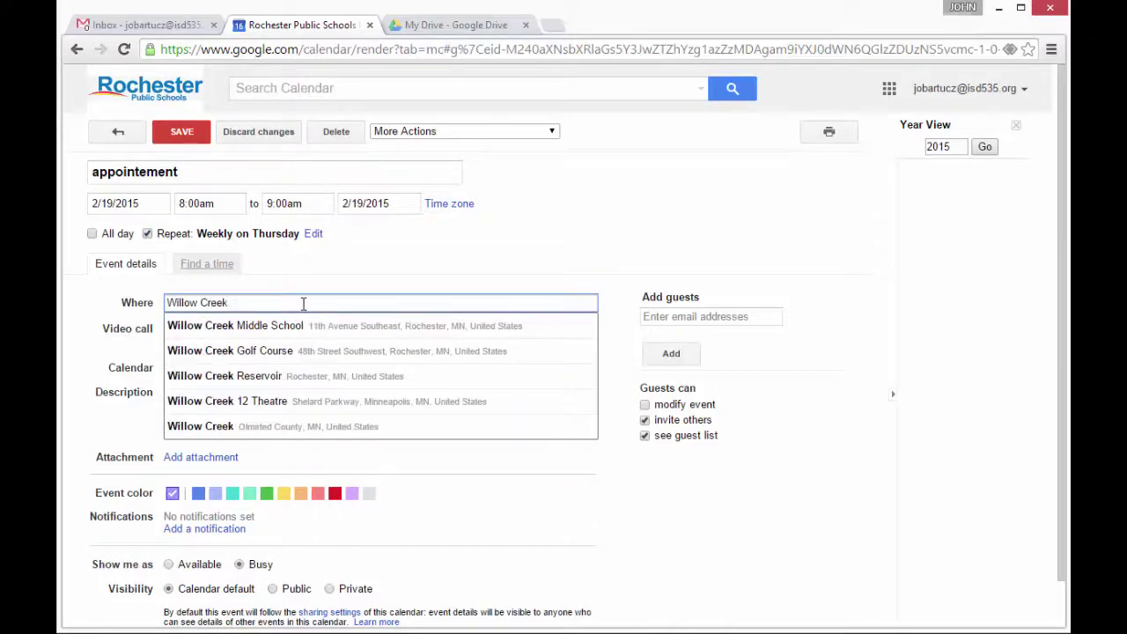
{"action": "key", "text": "Down"}
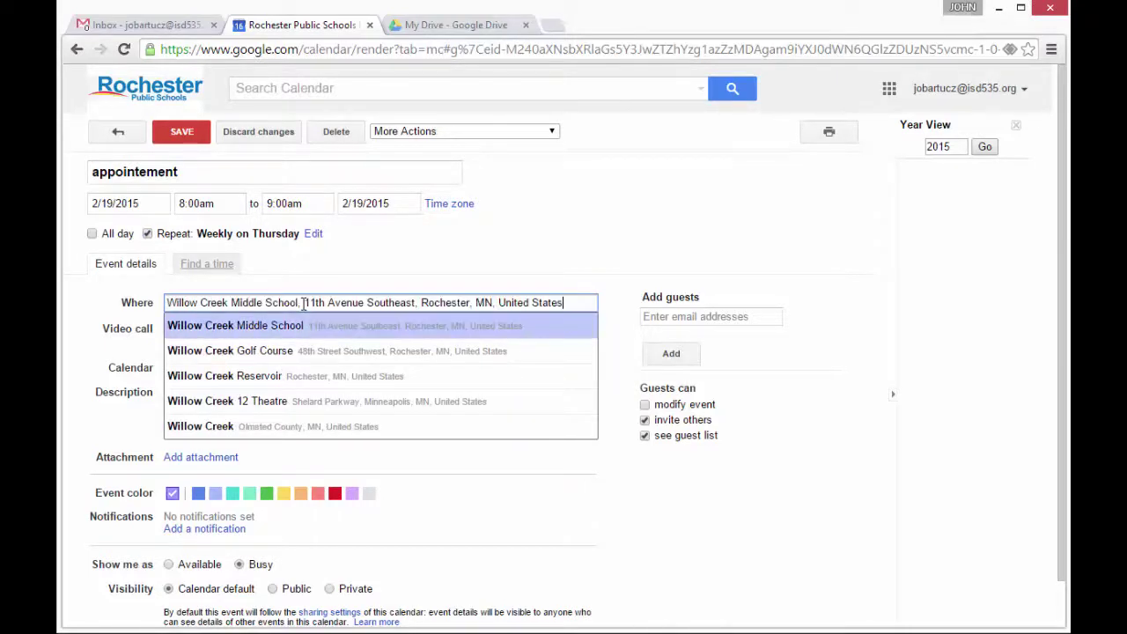
{"action": "key", "text": "Return"}
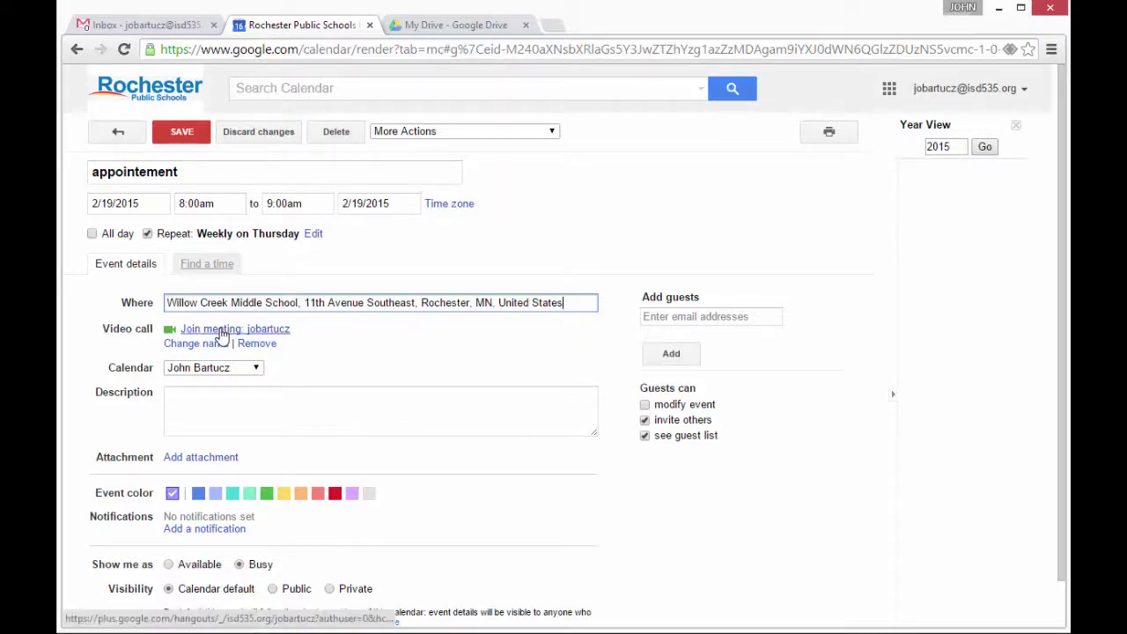
Step: Remove the video call from the event and set the event color to orange
{"action": "left_click", "coordinate": [250, 343]}
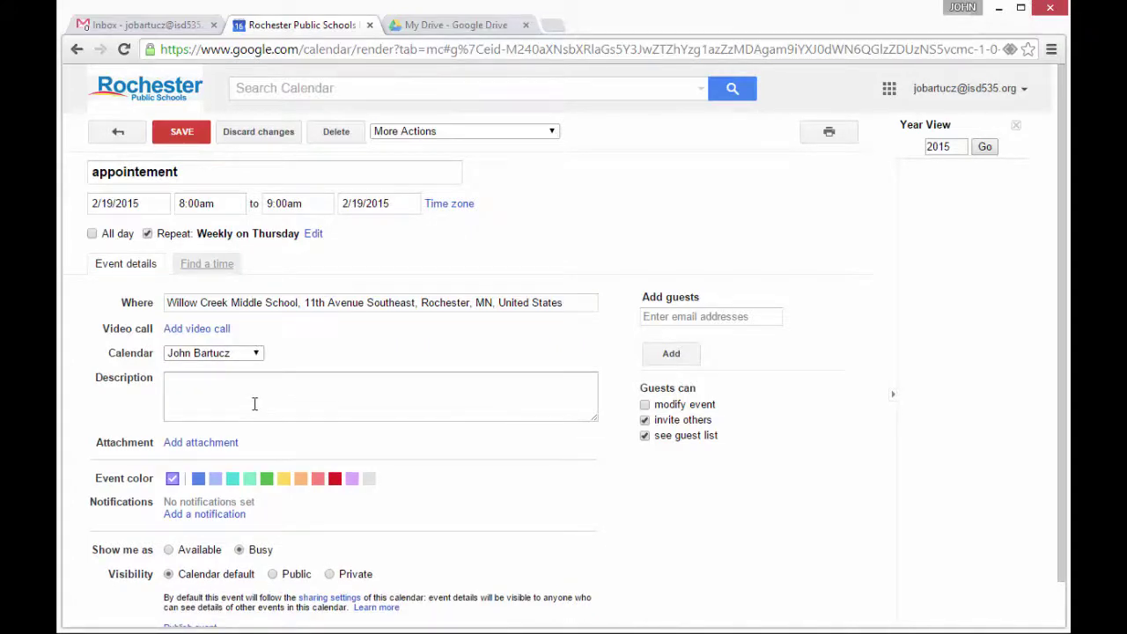
{"action": "left_click", "coordinate": [300, 481]}
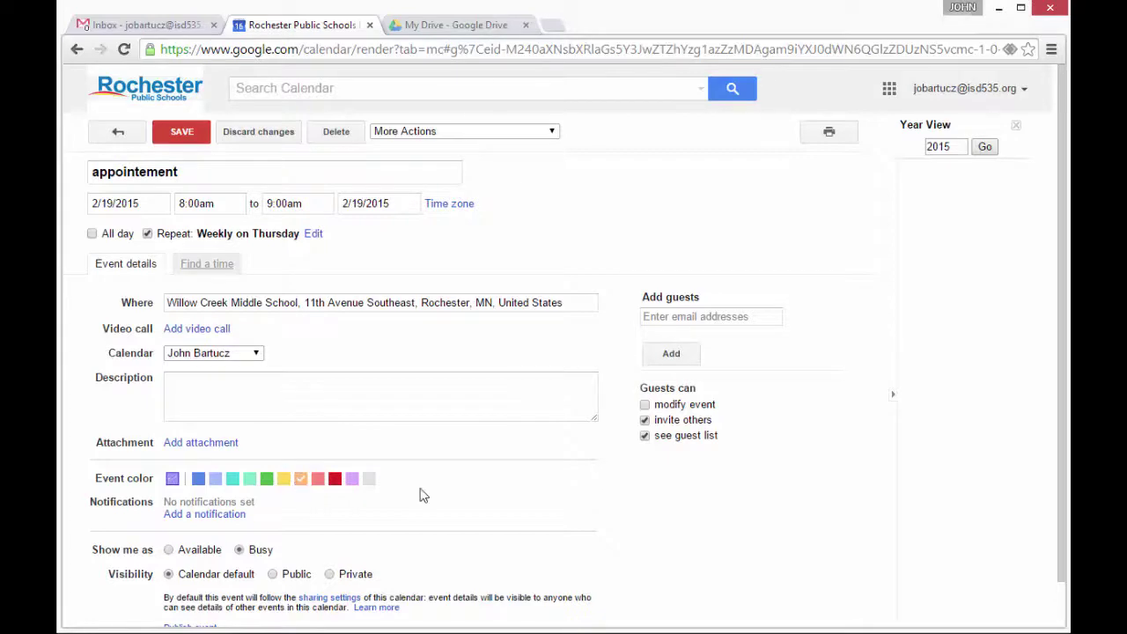
Step: Add the Google Teacher account as a guest, then save the event with invitations sent to the guests
{"action": "scroll", "coordinate": [420, 496], "scroll_direction": "down", "scroll_amount": 1}
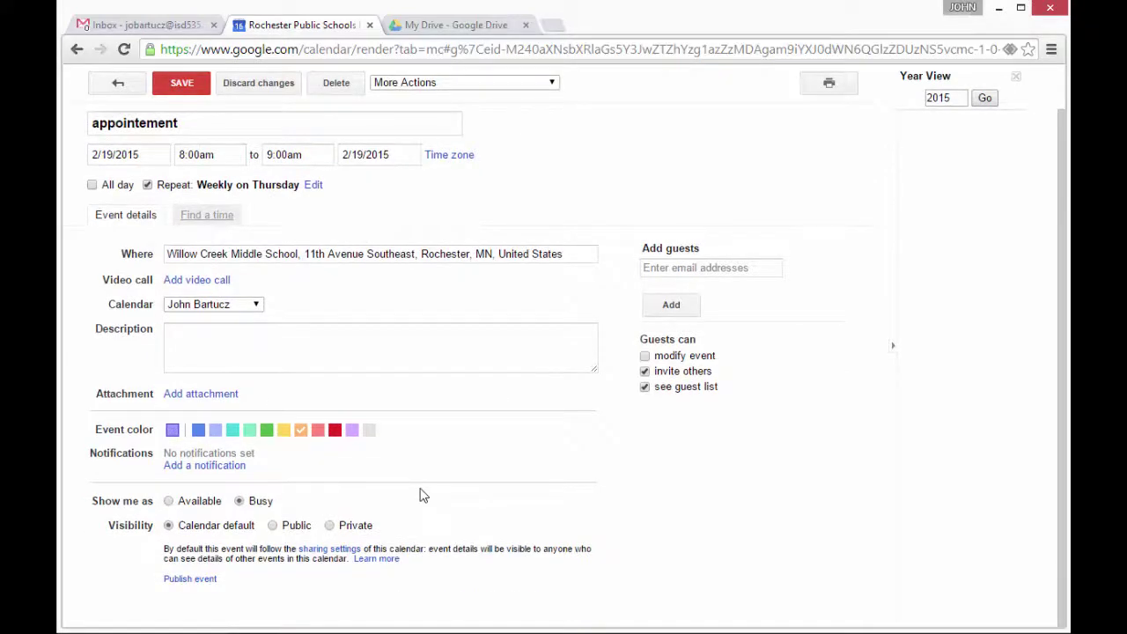
{"action": "left_click", "coordinate": [659, 270]}
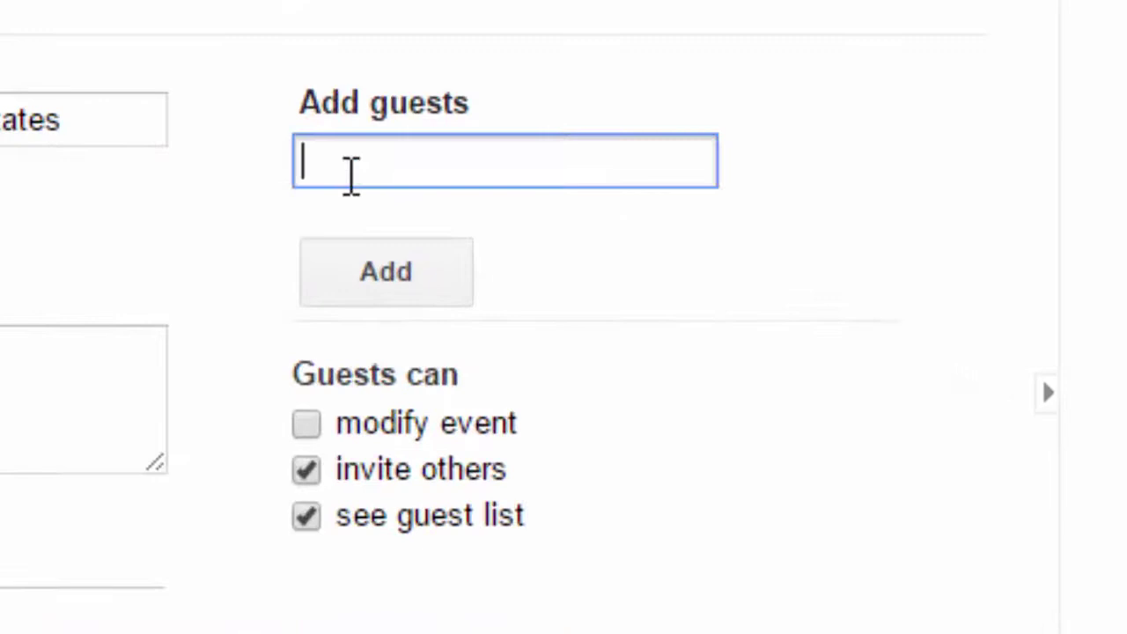
{"action": "type", "text": "gote"}
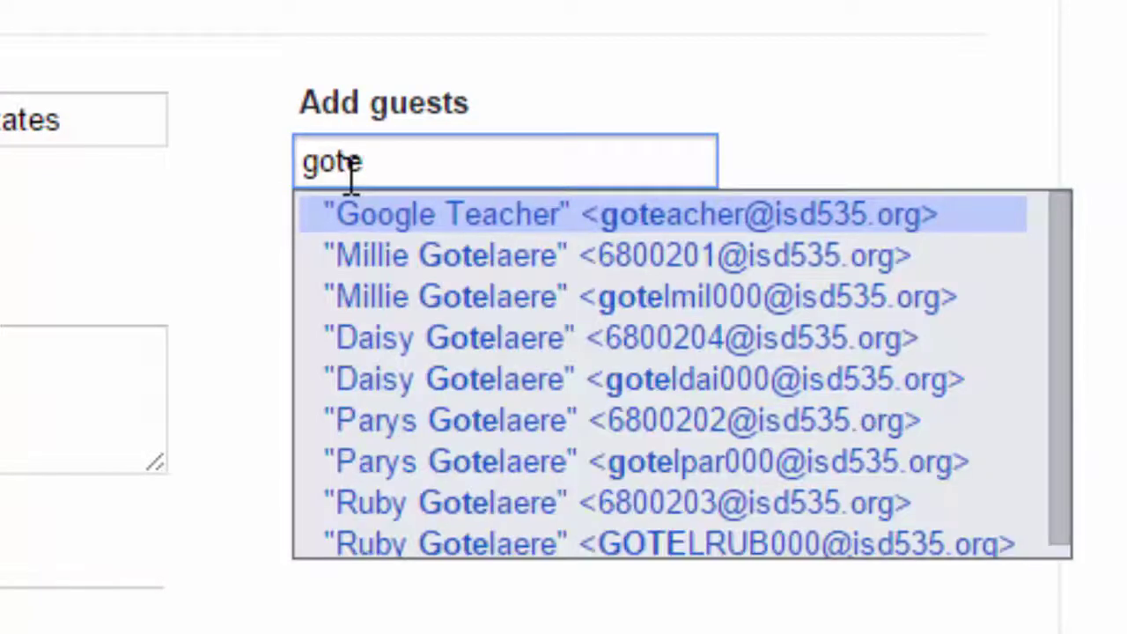
{"action": "left_click", "coordinate": [359, 216]}
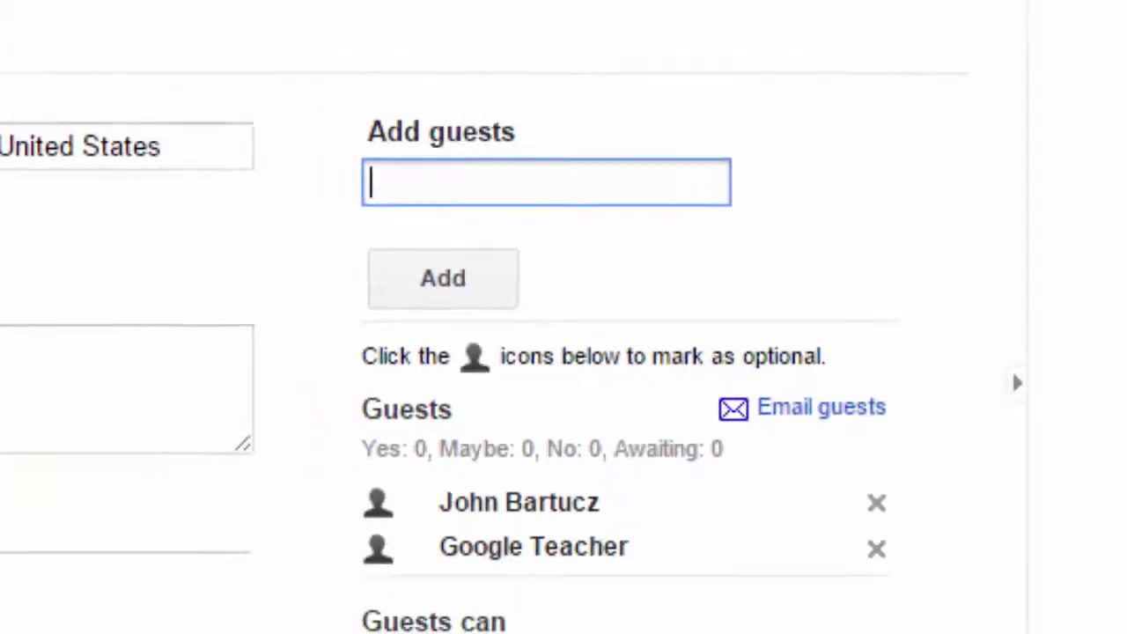
{"action": "left_click", "coordinate": [188, 87]}
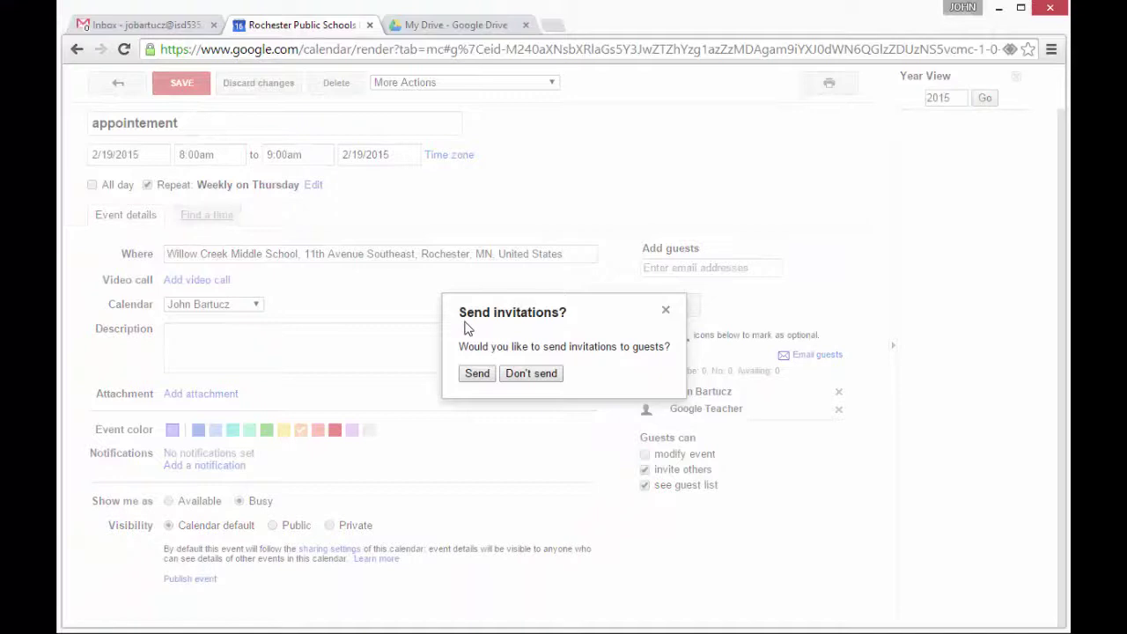
{"action": "left_click", "coordinate": [477, 373]}
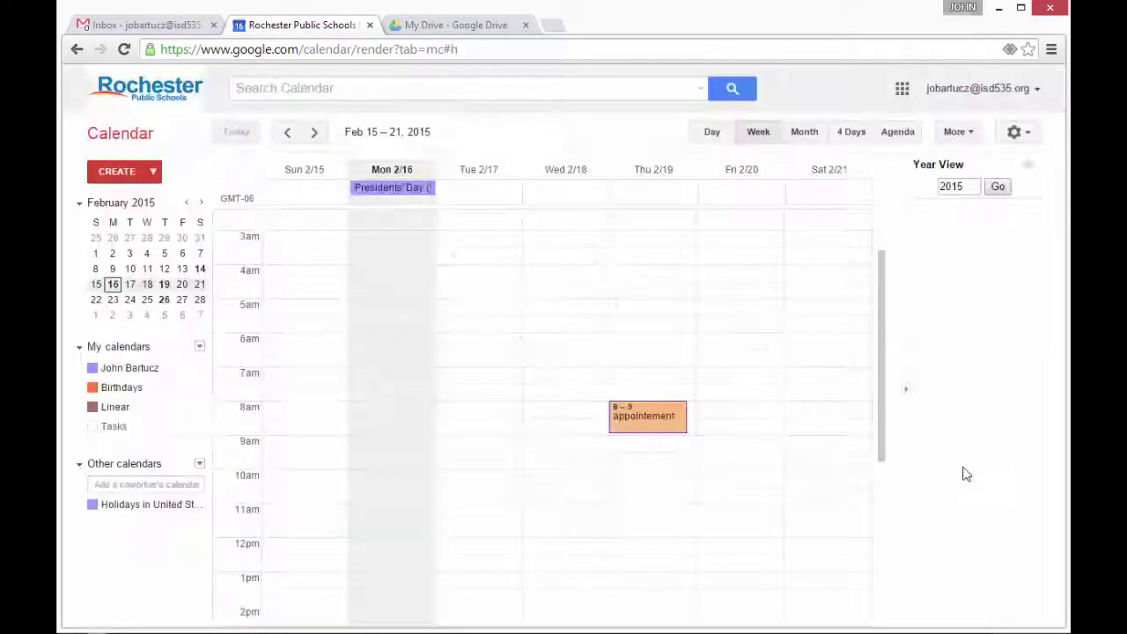
Step: Delete all events in the recurring "appointement" series on Thursday without updating the guests
{"action": "left_click", "coordinate": [675, 428]}
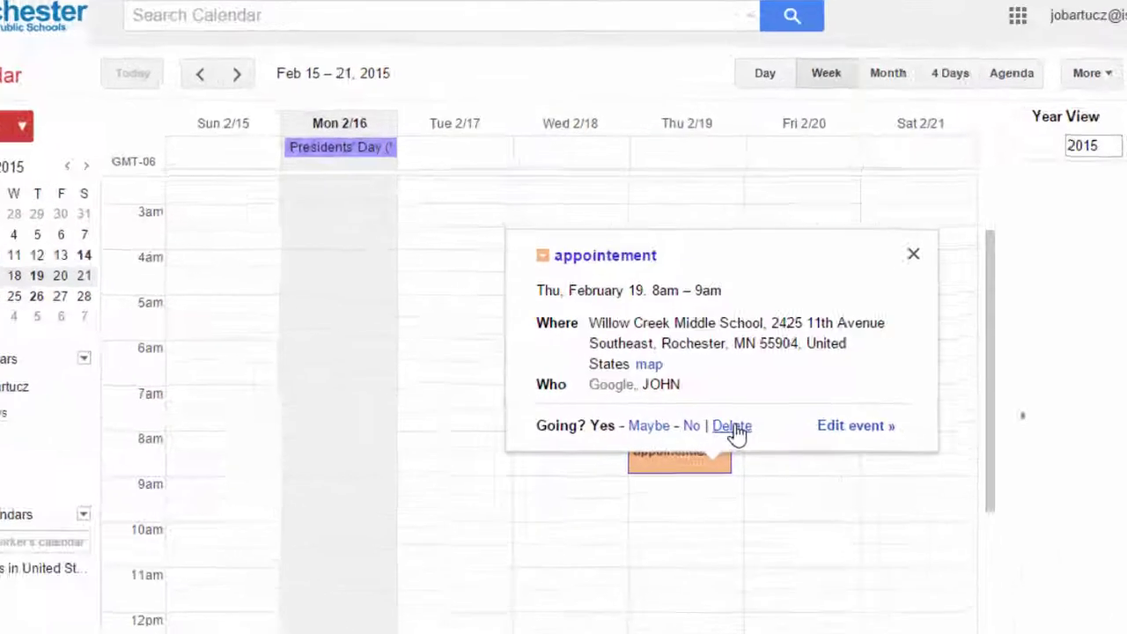
{"action": "left_click", "coordinate": [686, 397]}
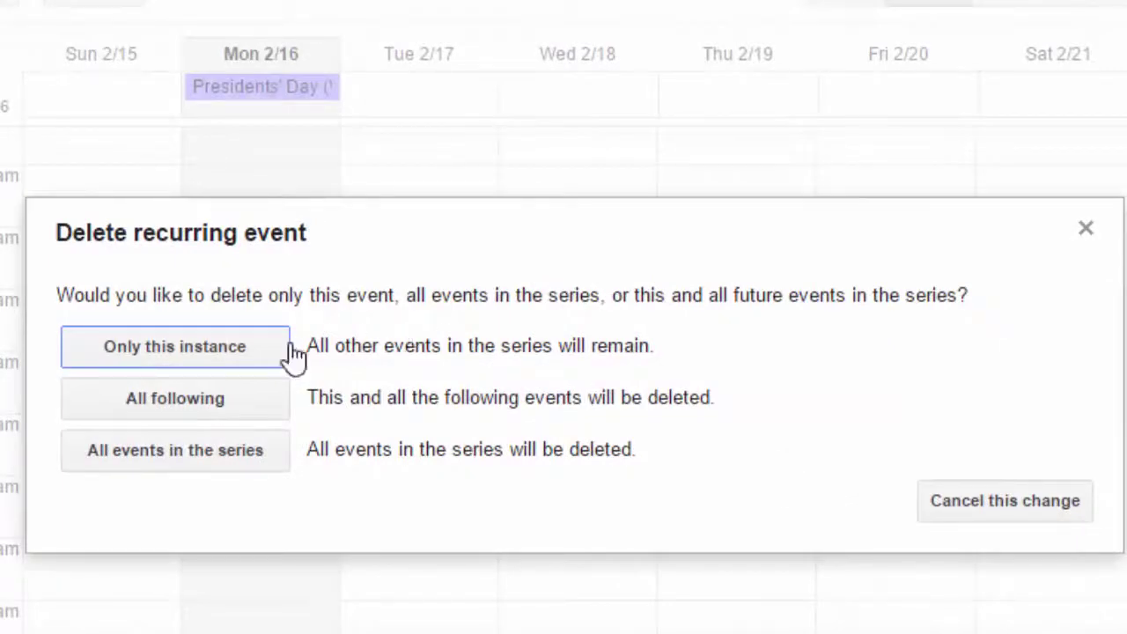
{"action": "left_click", "coordinate": [217, 451]}
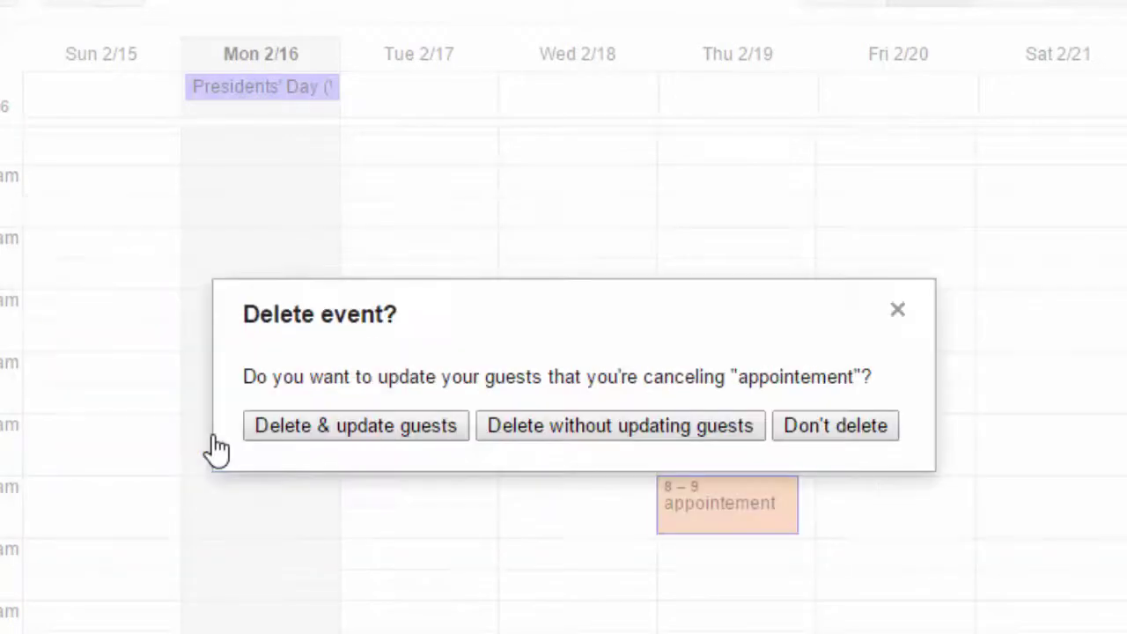
{"action": "left_click", "coordinate": [566, 443]}
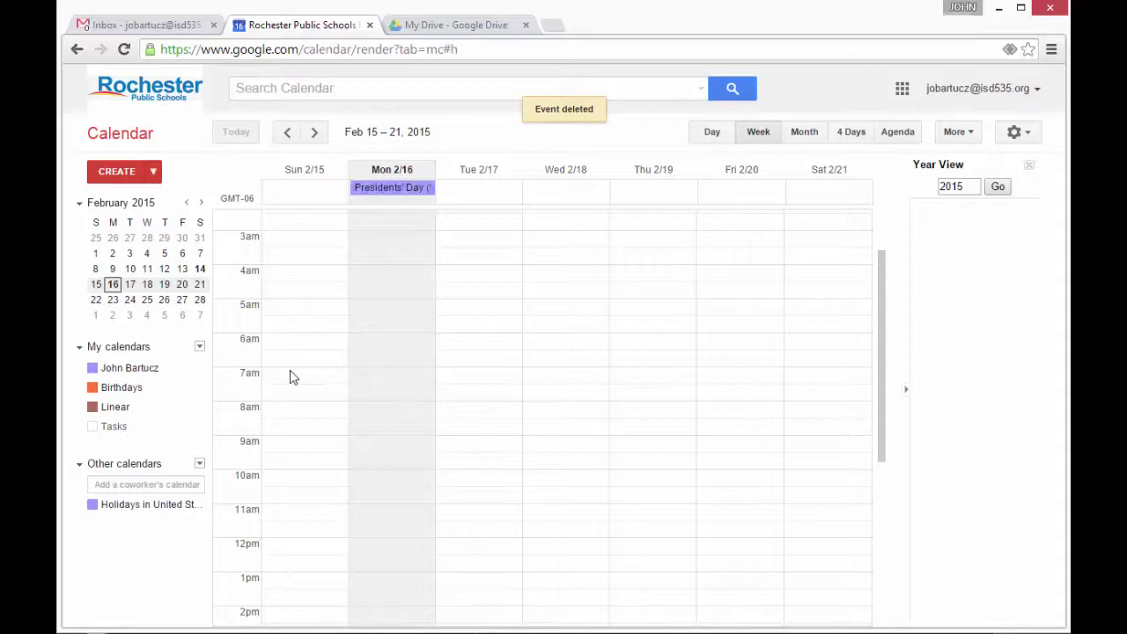
Step: Set up a new calendar named "Class Calendar" with the description "description" and turn on sharing with others in the organization
{"action": "left_click", "coordinate": [200, 348]}
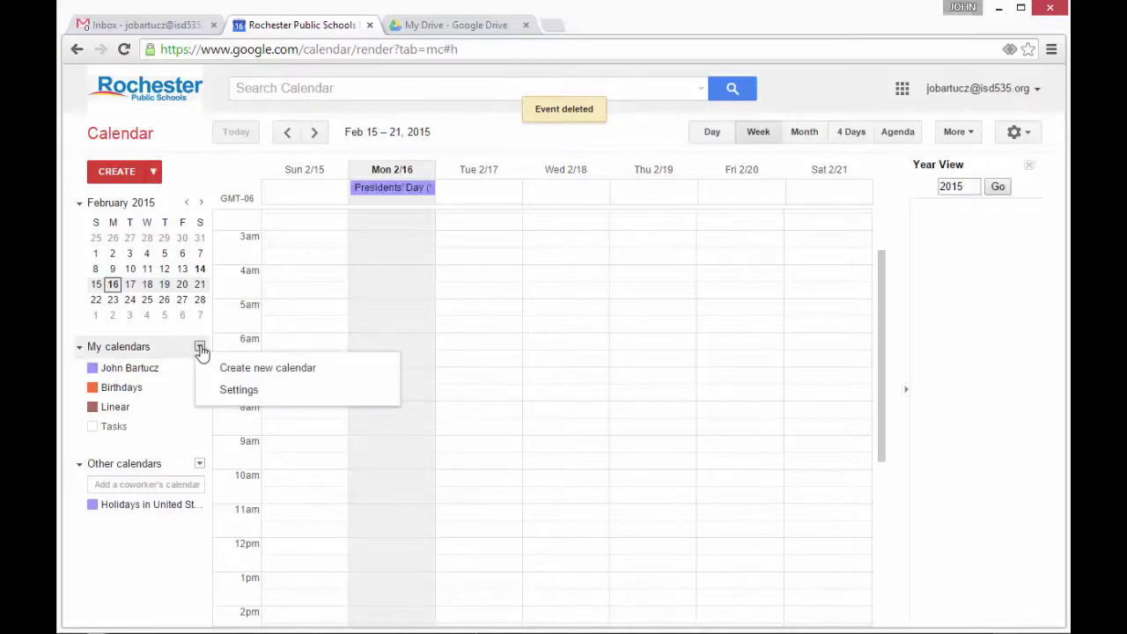
{"action": "left_click", "coordinate": [250, 374]}
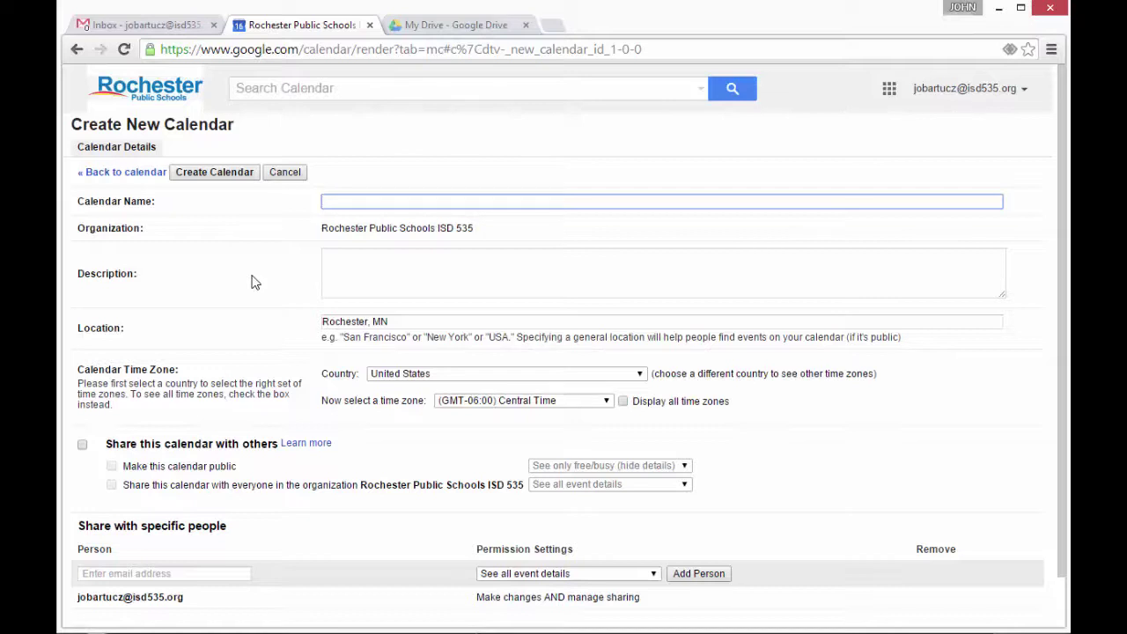
{"action": "type", "text": "Class Calendar"}
{"action": "key", "text": "Tab"}
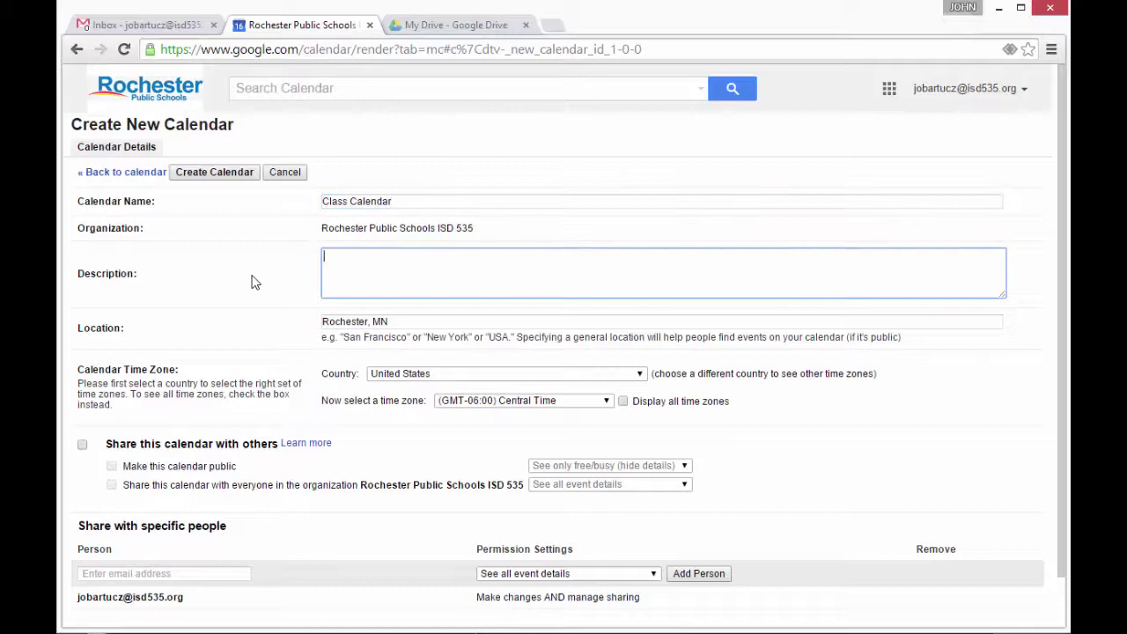
{"action": "type", "text": "description"}
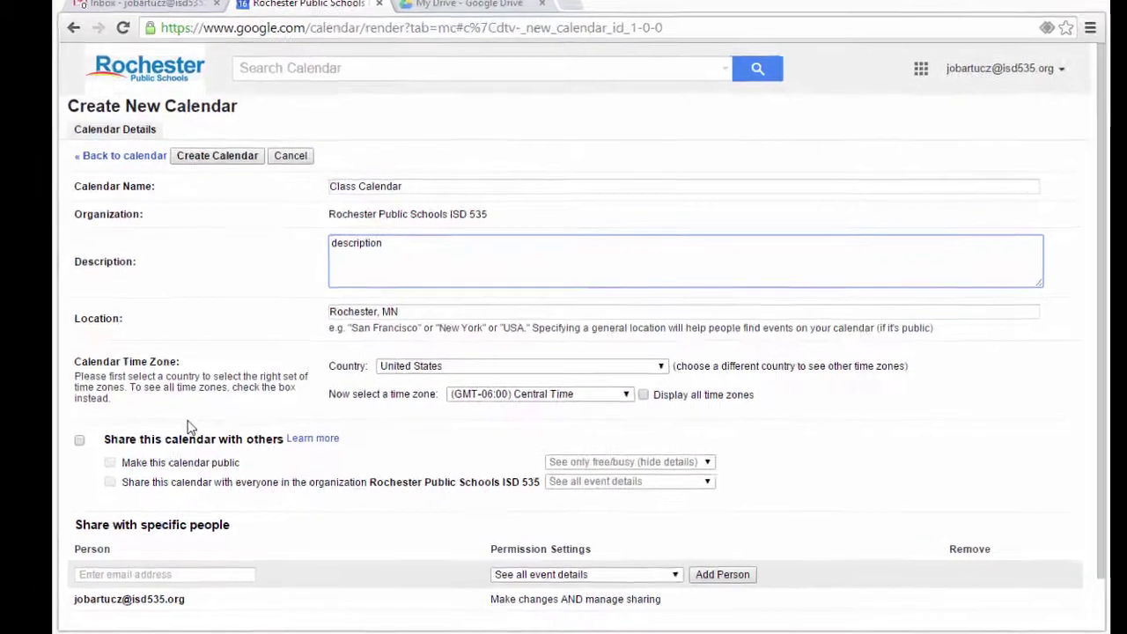
{"action": "left_click", "coordinate": [76, 434]}
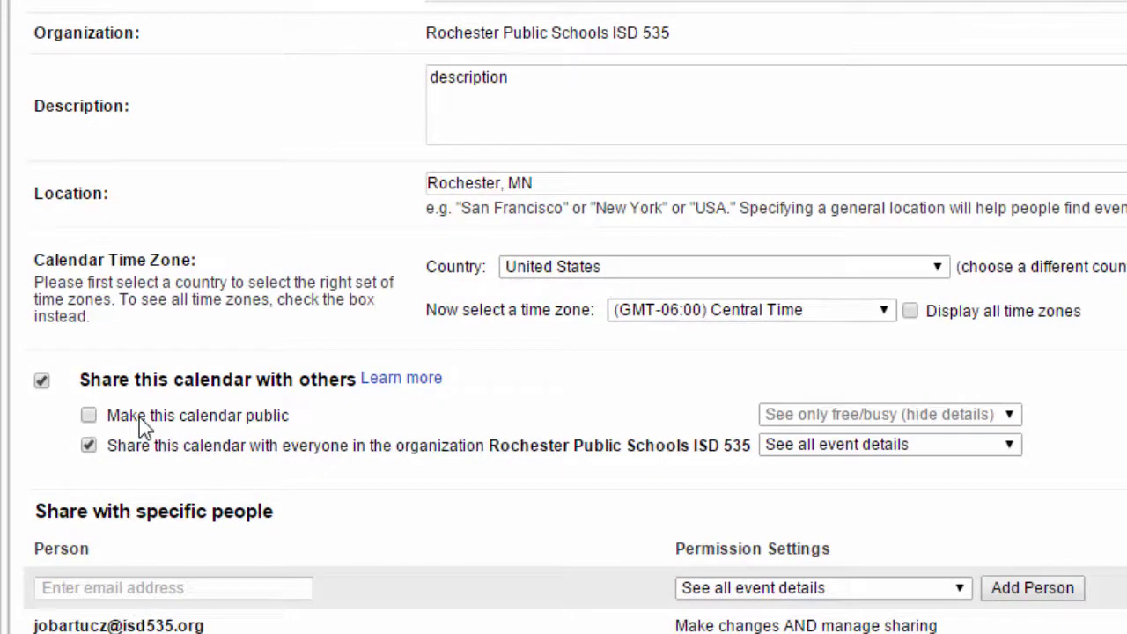
Step: Try making the calendar public, look through the access options for the public and the organization, and revert it to non-public
{"action": "left_click", "coordinate": [144, 428]}
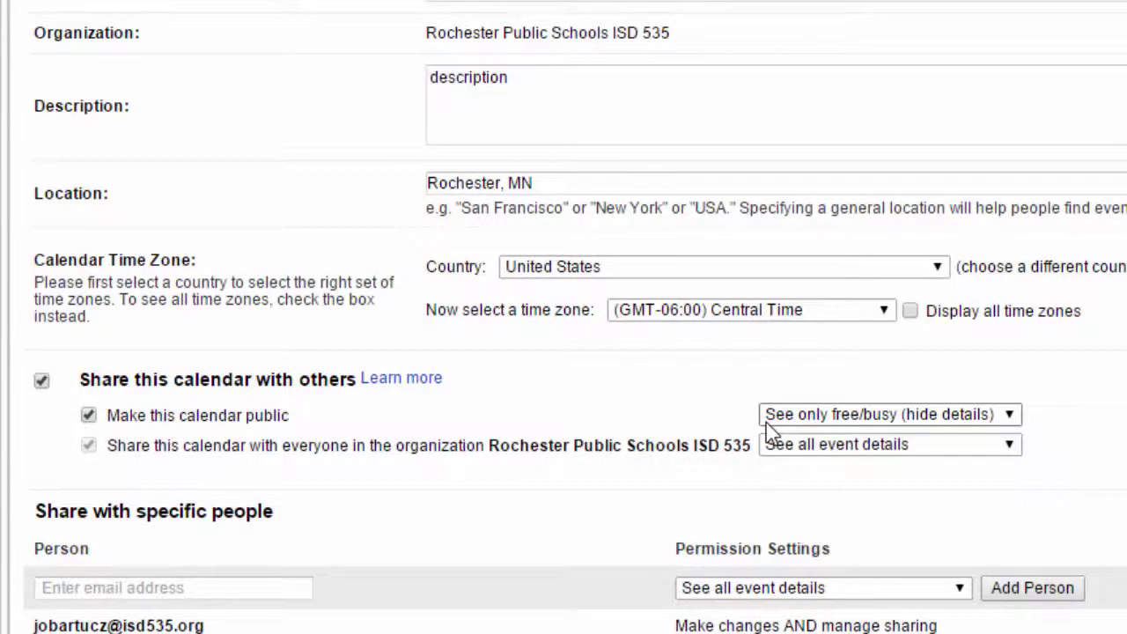
{"action": "left_click", "coordinate": [767, 420]}
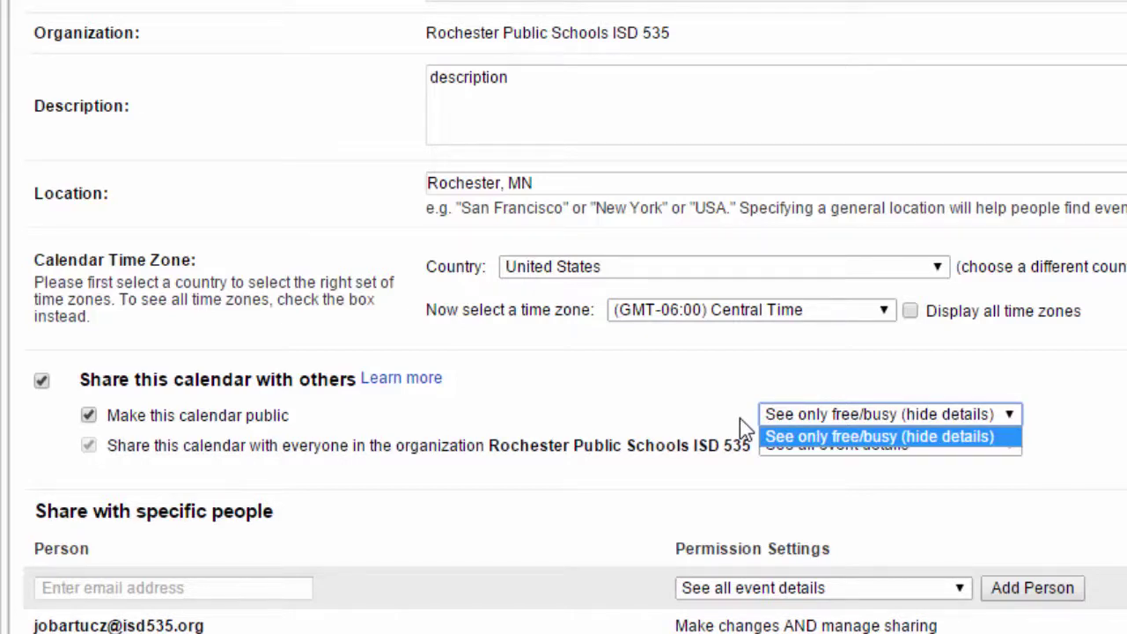
{"action": "left_click", "coordinate": [741, 419]}
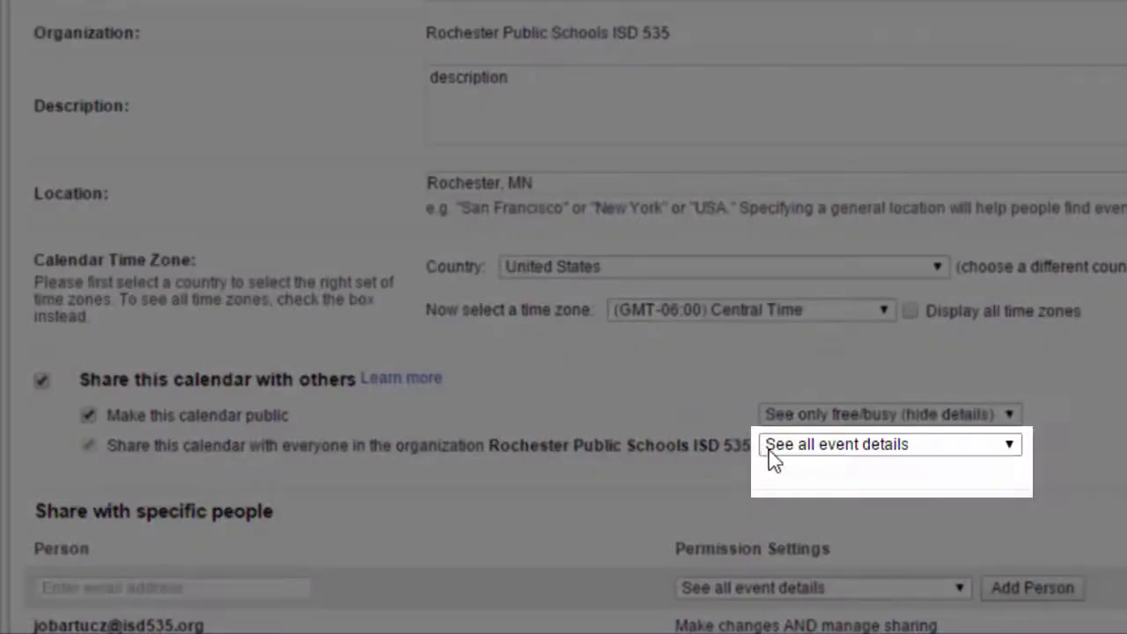
{"action": "left_click", "coordinate": [777, 447]}
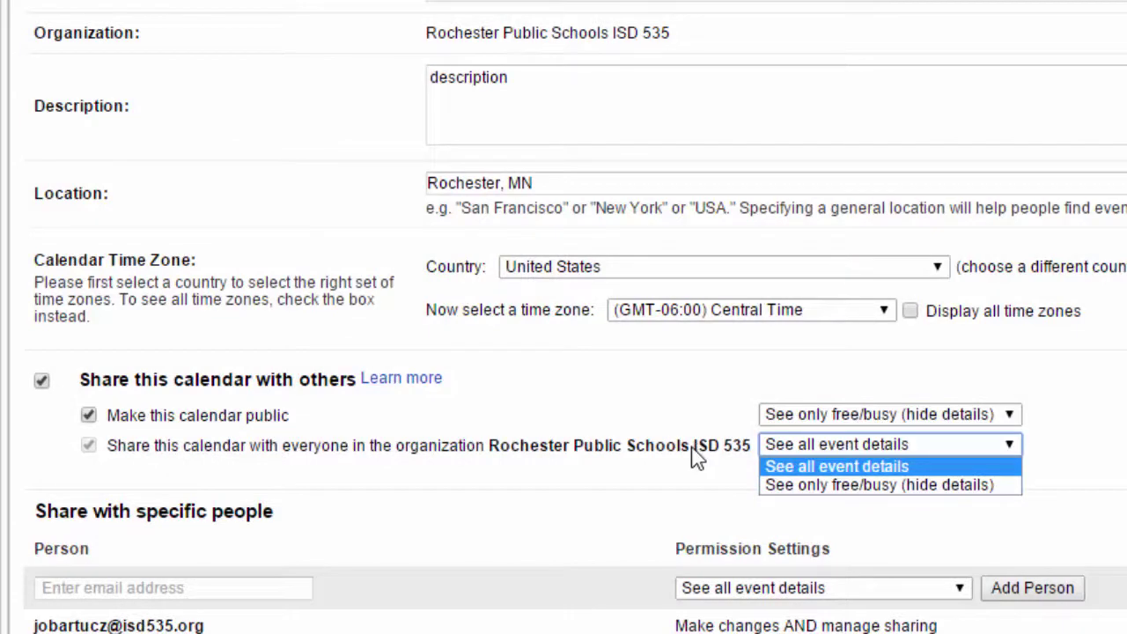
{"action": "left_click", "coordinate": [696, 456]}
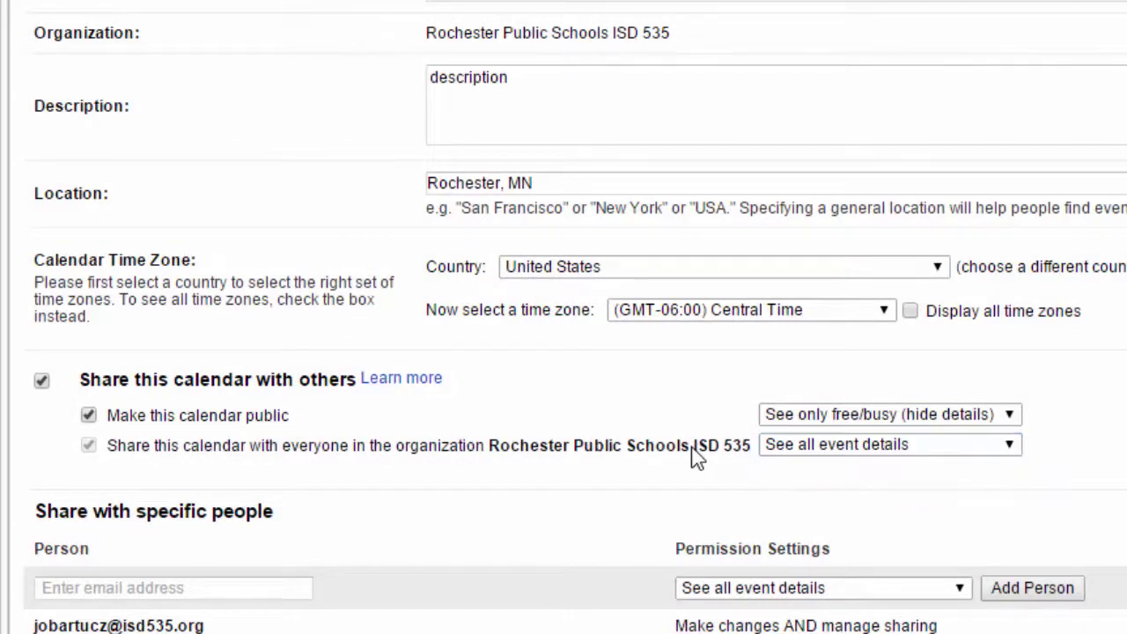
{"action": "left_click", "coordinate": [240, 421]}
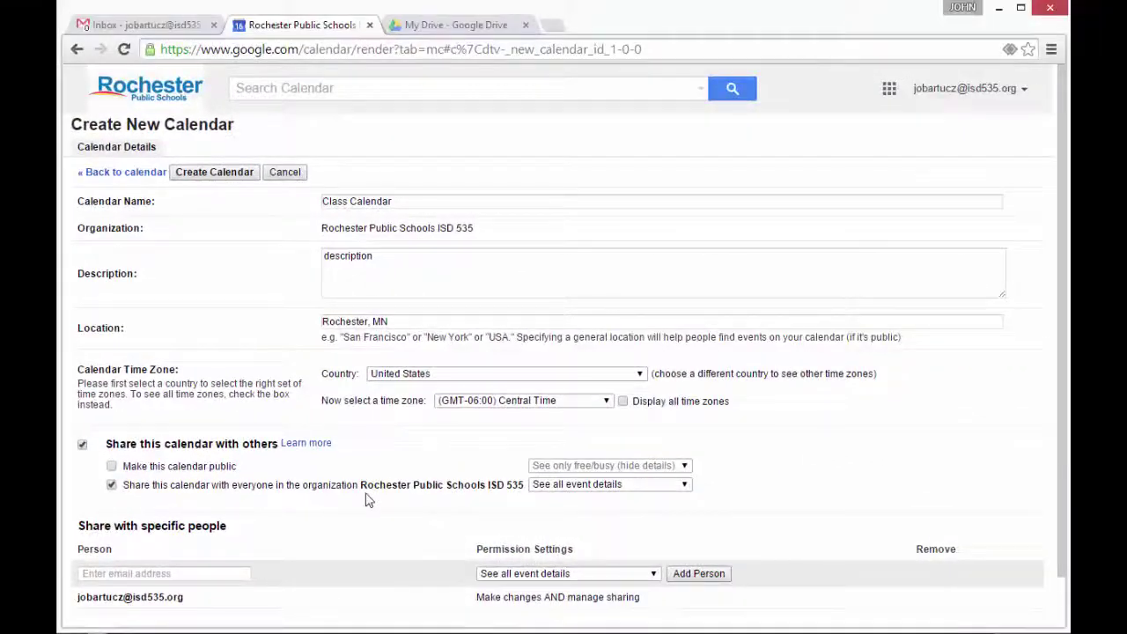
Step: Finish creating Class Calendar and start an event titled "new event" on Tuesday 2/17/2015 from 8:00am to 9:00am
{"action": "scroll", "coordinate": [368, 499], "scroll_direction": "down", "scroll_amount": 1}
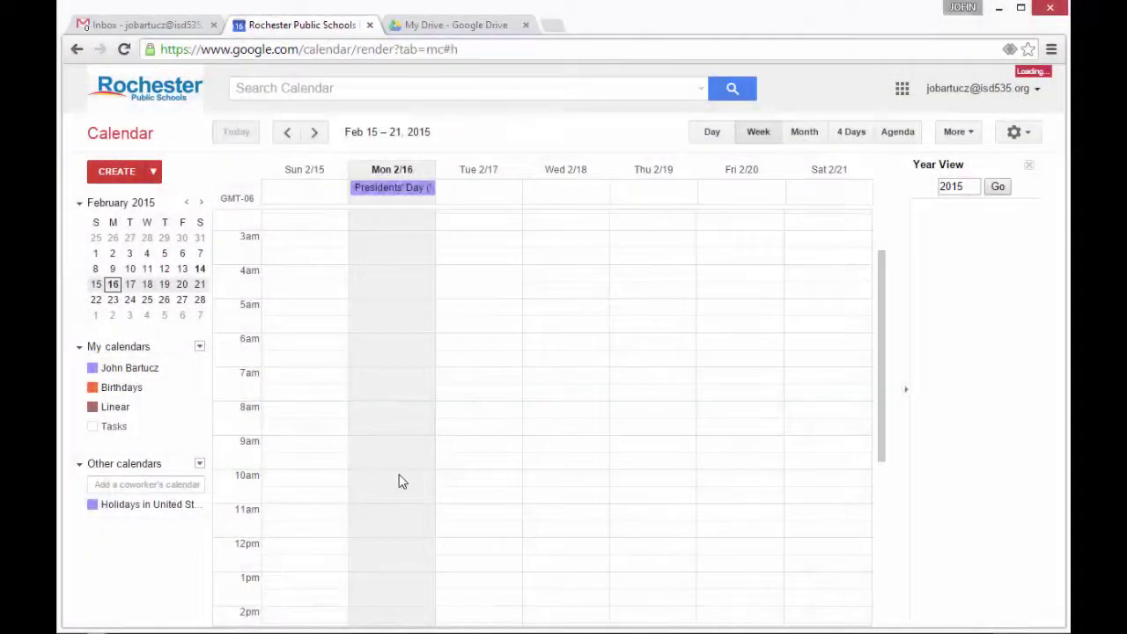
{"action": "left_click", "coordinate": [498, 417]}
{"action": "left_click", "coordinate": [480, 373]}
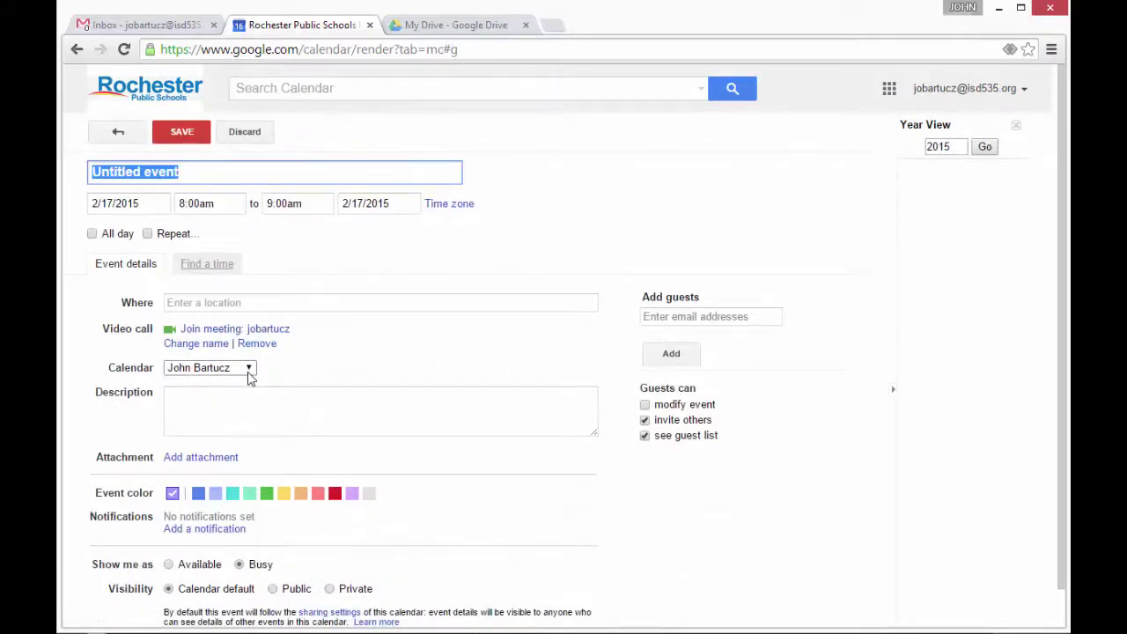
{"action": "type", "text": "new event"}
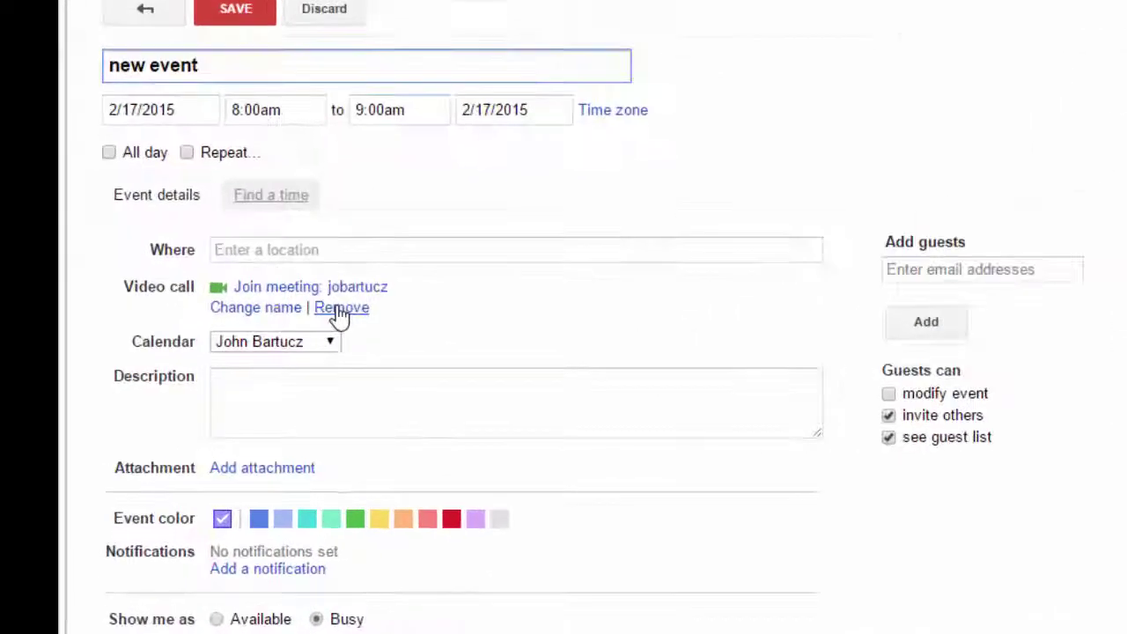
Step: Assign the new event to Class Calendar and save it
{"action": "left_click", "coordinate": [330, 341]}
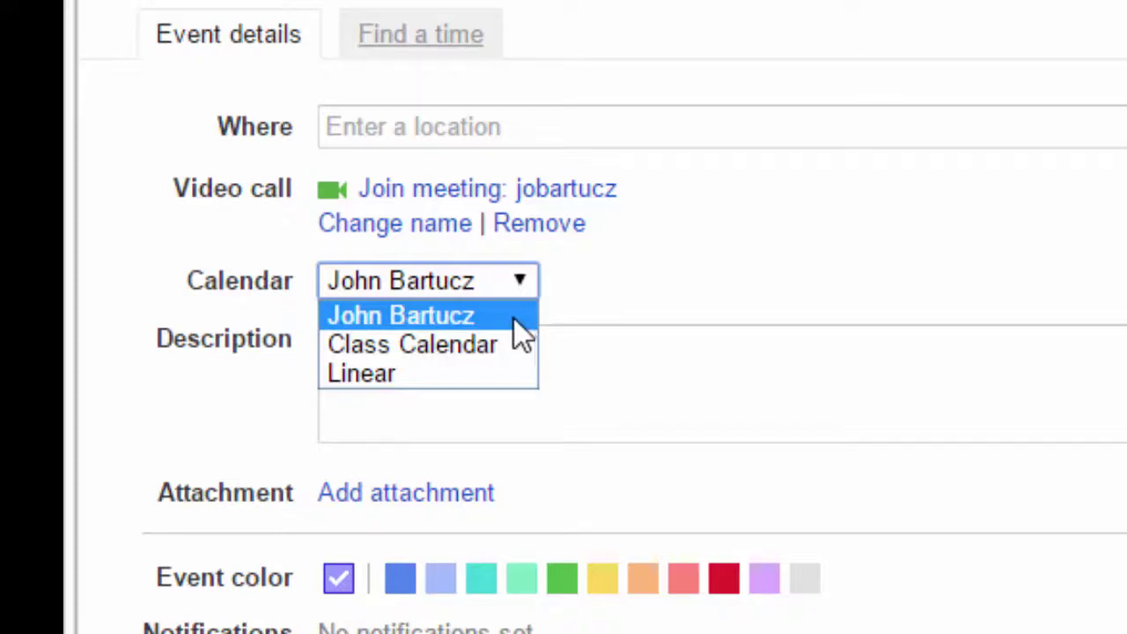
{"action": "left_click", "coordinate": [505, 346]}
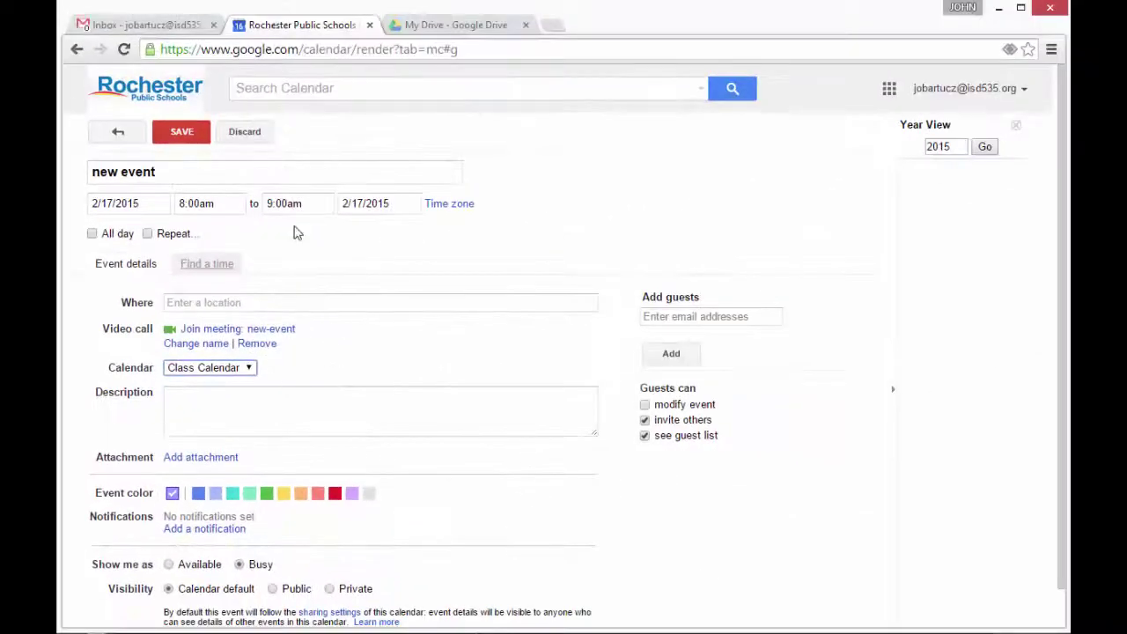
{"action": "left_click", "coordinate": [187, 135]}
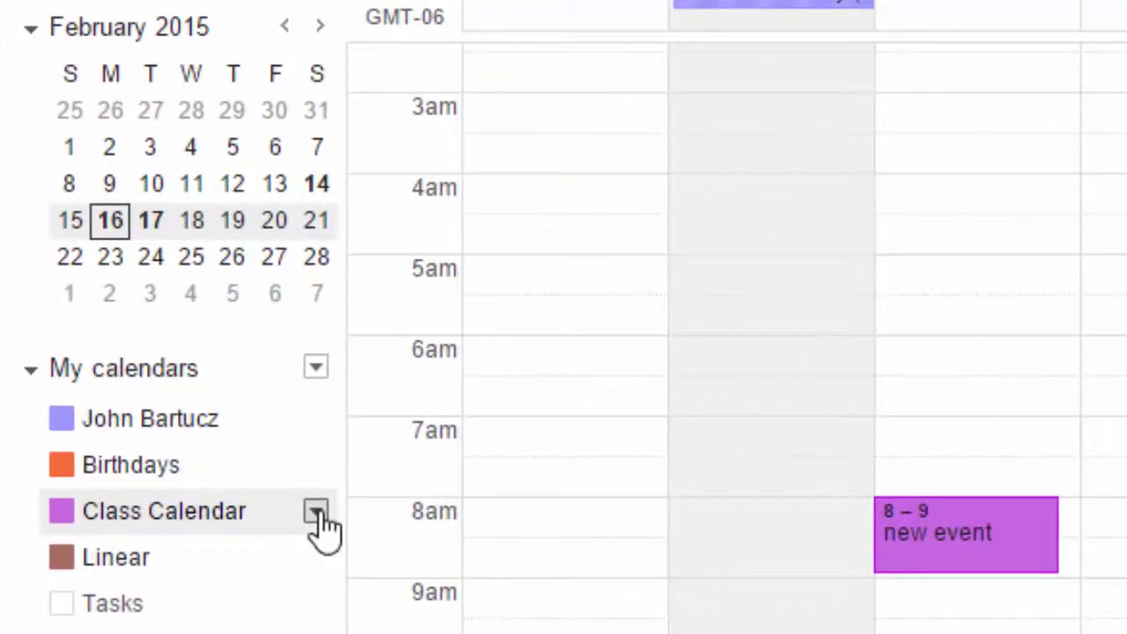
Step: Open the sharing settings of Class Calendar and add the Google Teacher account as a specific person
{"action": "left_click", "coordinate": [316, 513]}
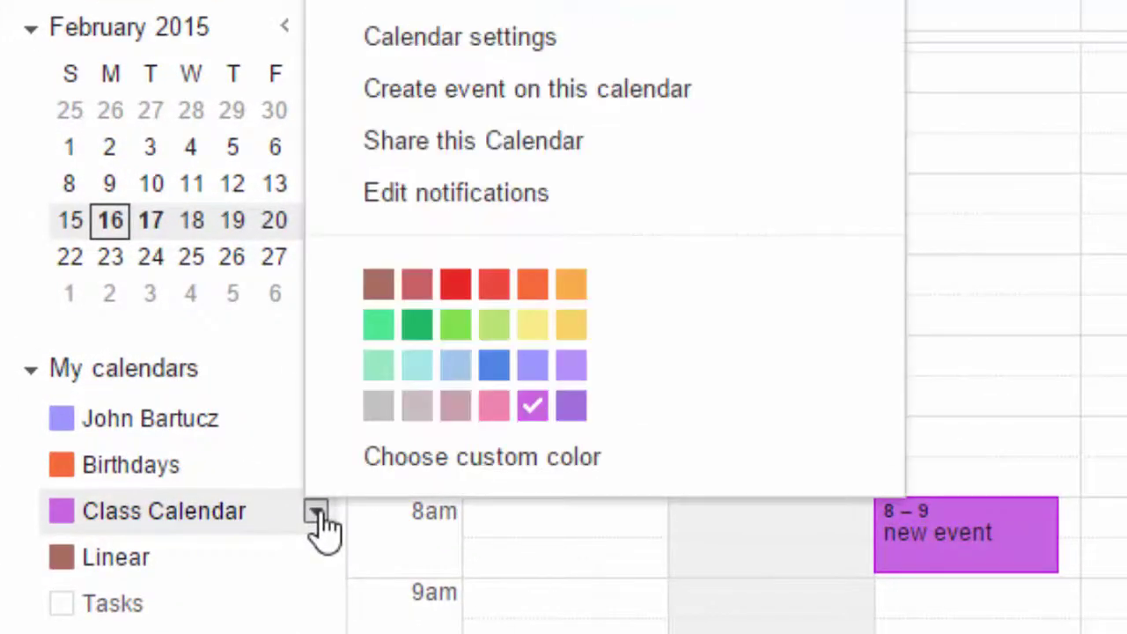
{"action": "left_click", "coordinate": [471, 141]}
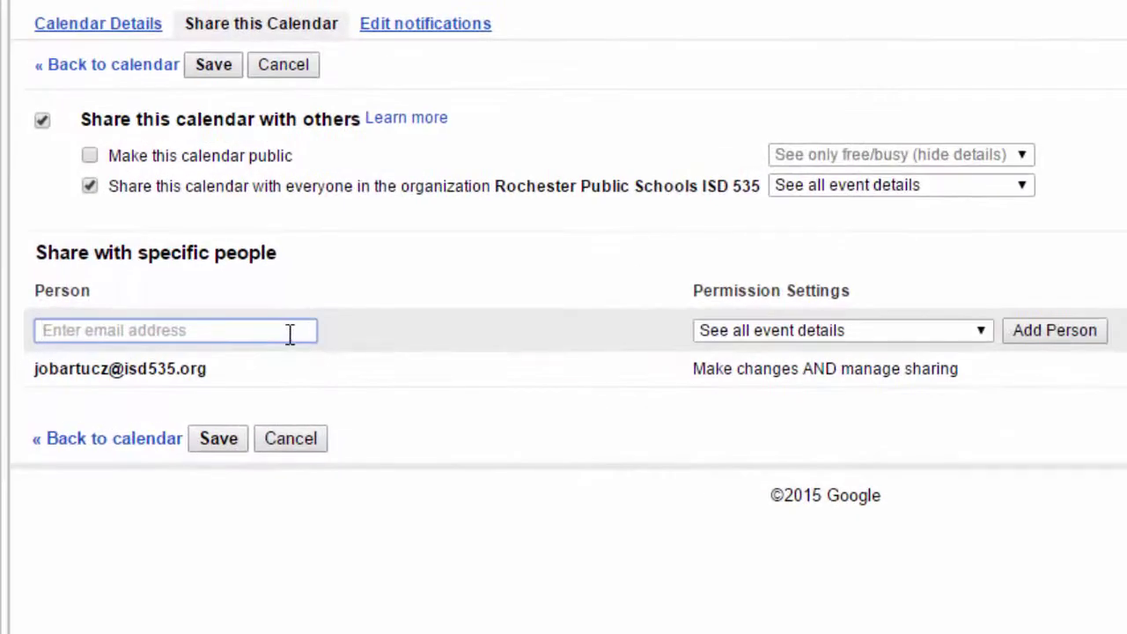
{"action": "left_click", "coordinate": [288, 331]}
{"action": "type", "text": "gotech"}
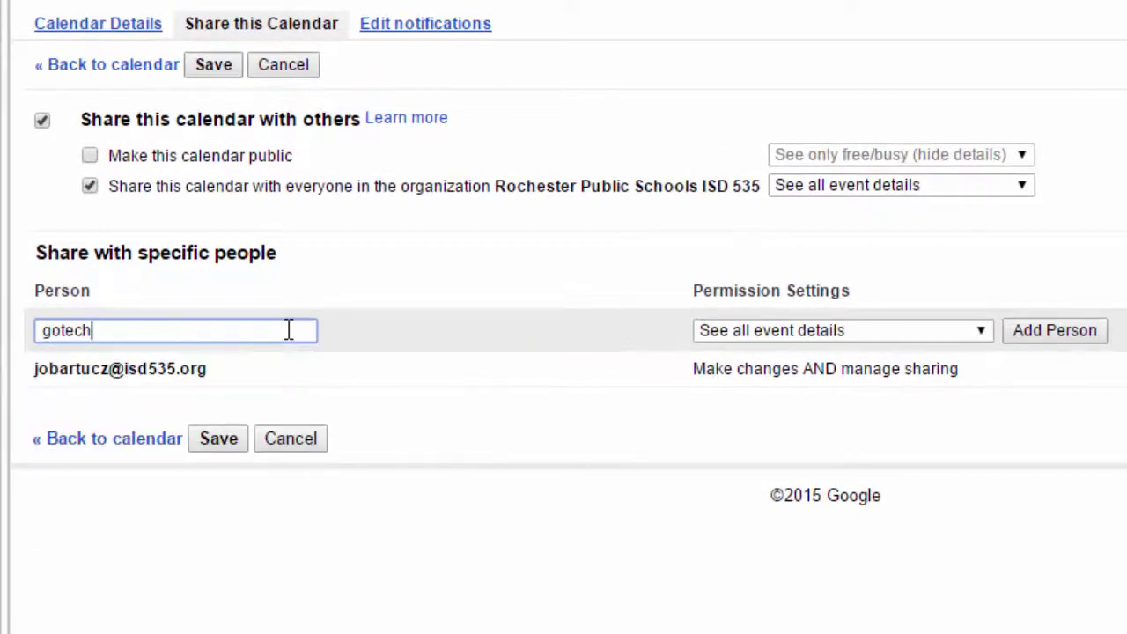
{"action": "key", "text": "BackSpace"}
{"action": "type", "text": "cc"}
{"action": "key", "text": "BackSpace"}
{"action": "key", "text": "BackSpace"}
{"action": "type", "text": "a"}
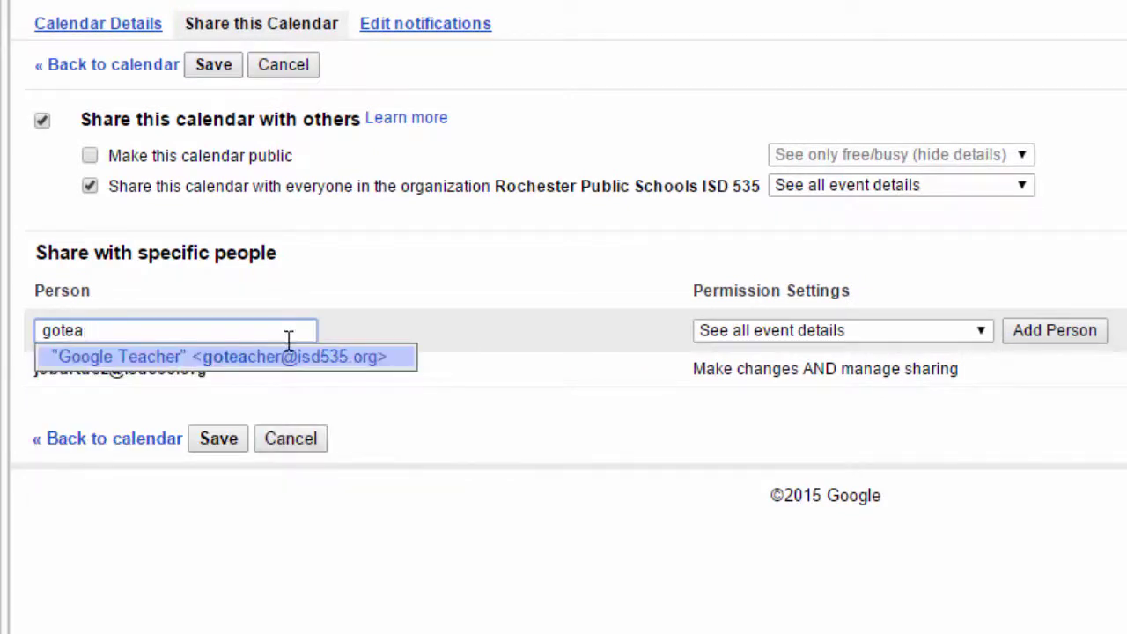
{"action": "left_click", "coordinate": [283, 359]}
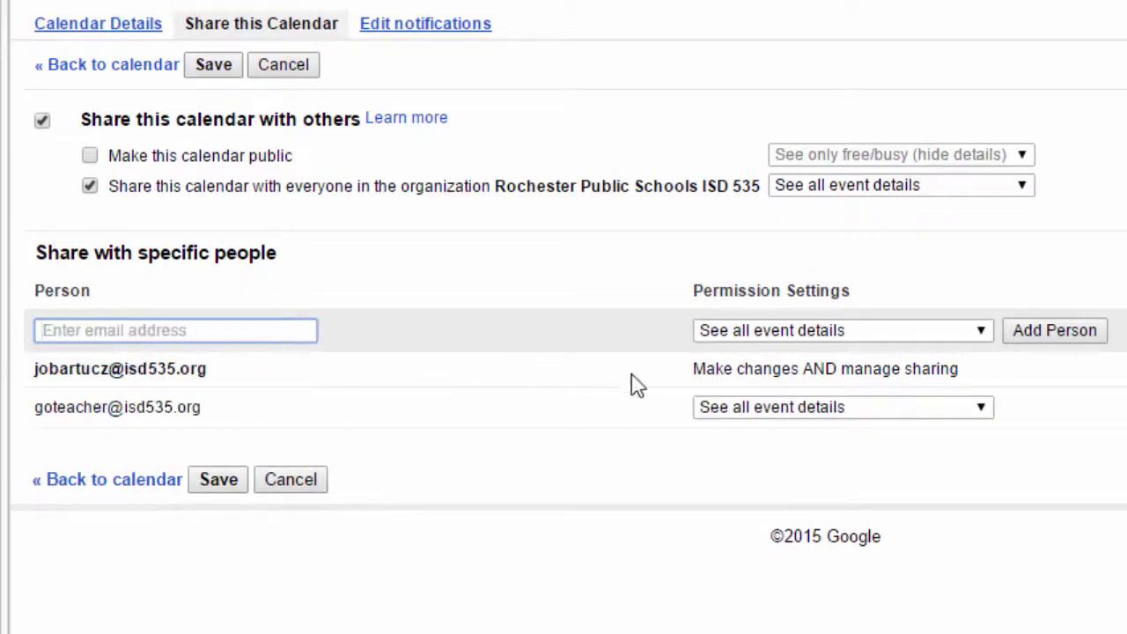
Step: Give the Google Teacher account the "Make changes AND manage sharing" permission and save the sharing settings
{"action": "left_click", "coordinate": [727, 414]}
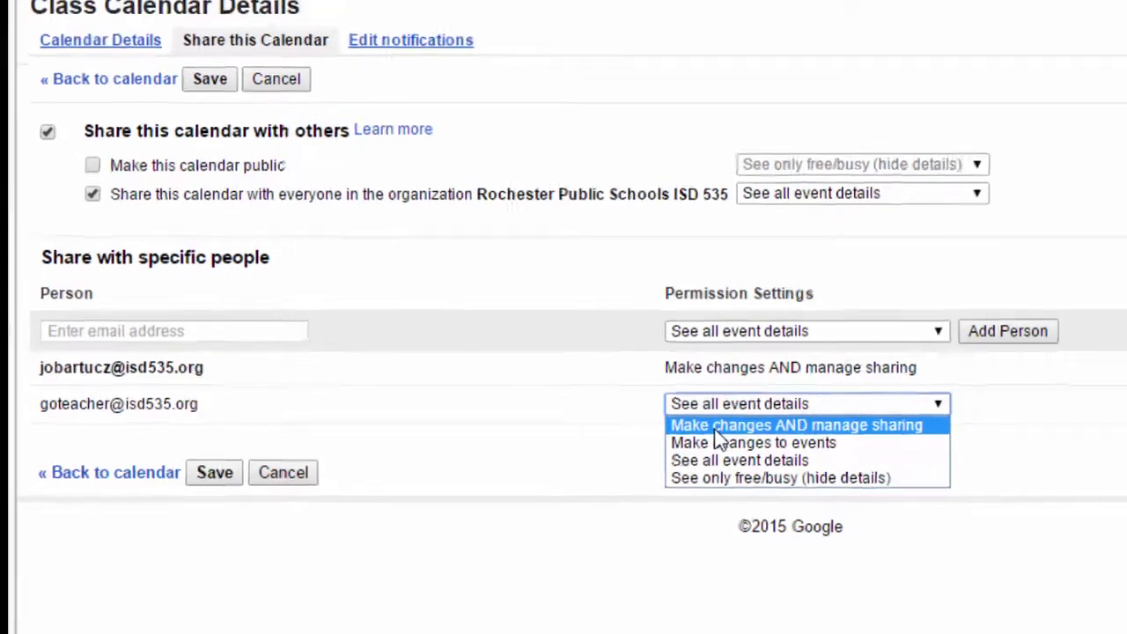
{"action": "left_click", "coordinate": [747, 432]}
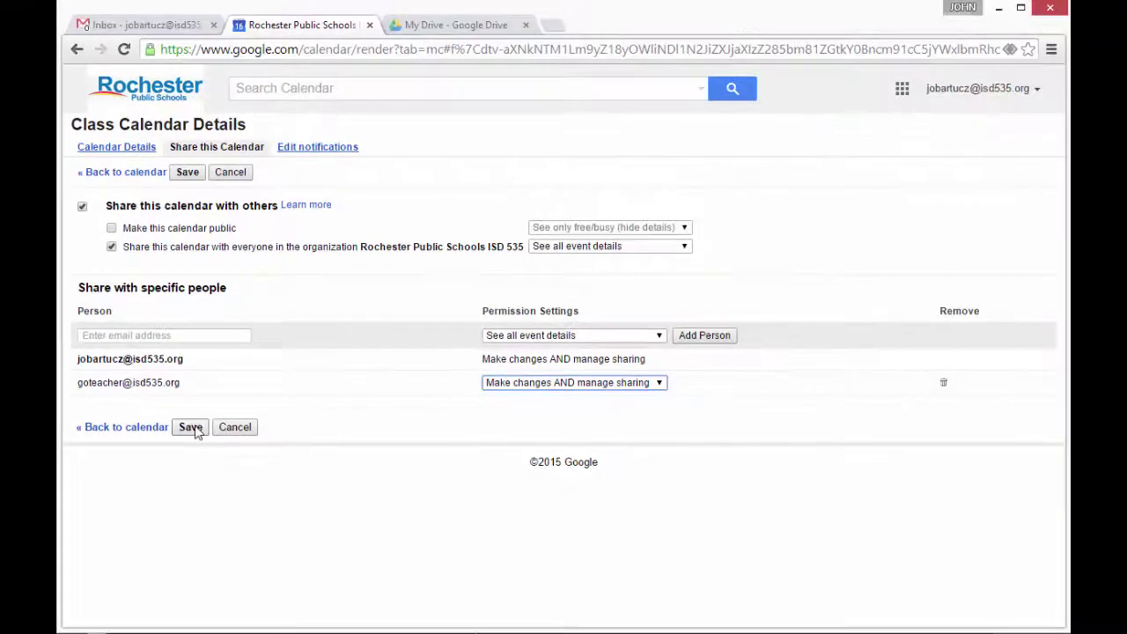
{"action": "left_click", "coordinate": [191, 427]}
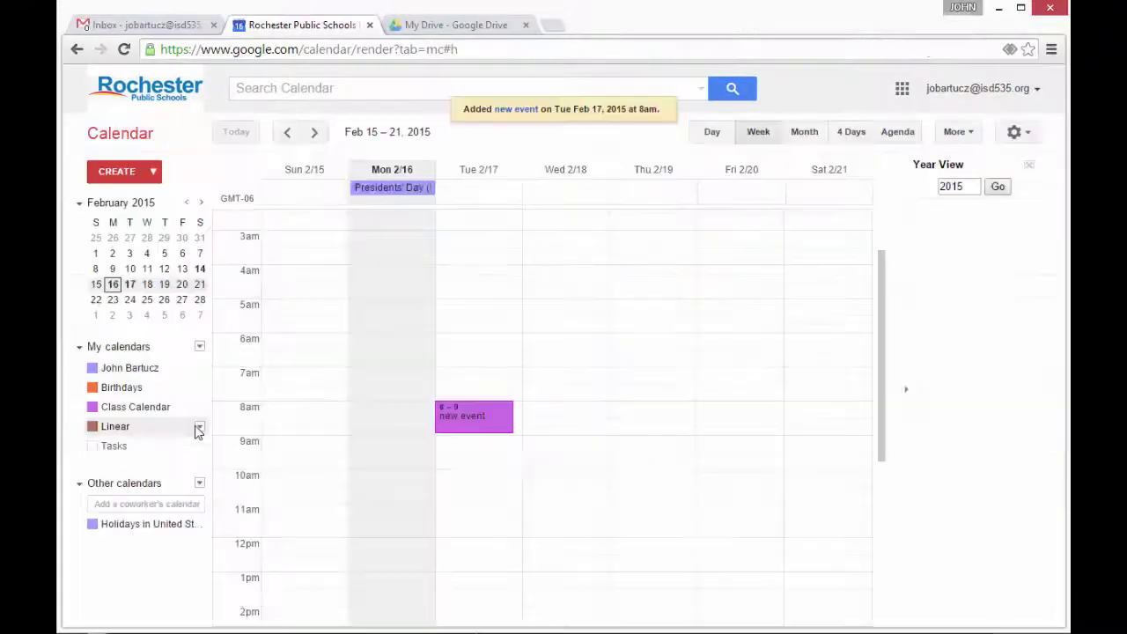